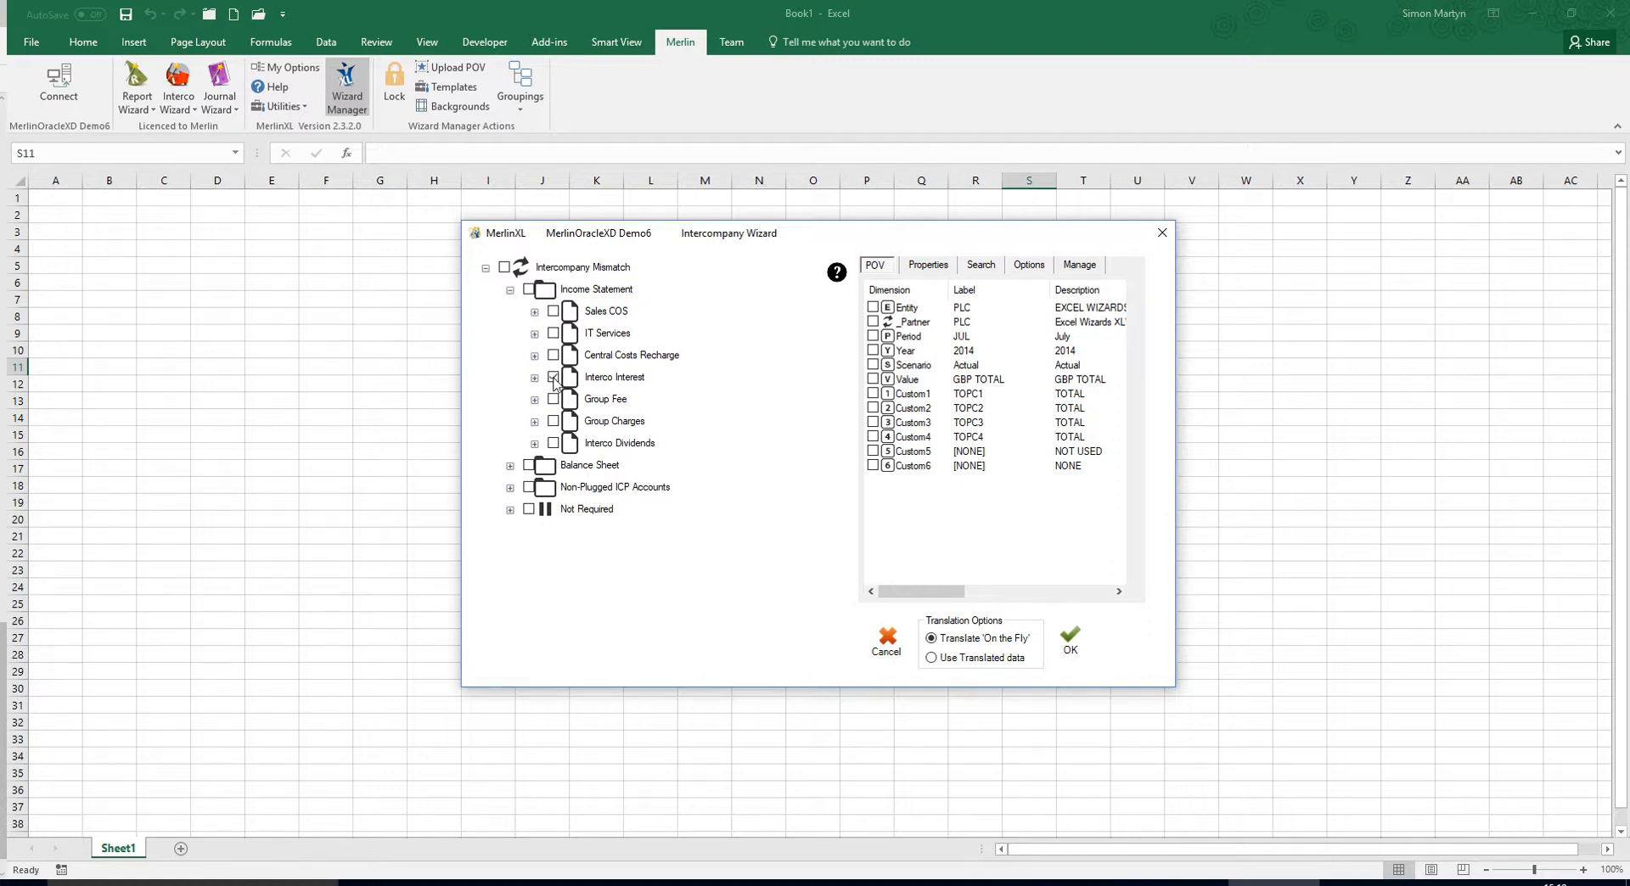
Run the Interco Interest mismatch report for the Budget scenario with all base members of the Period dimension included.
click(915, 366)
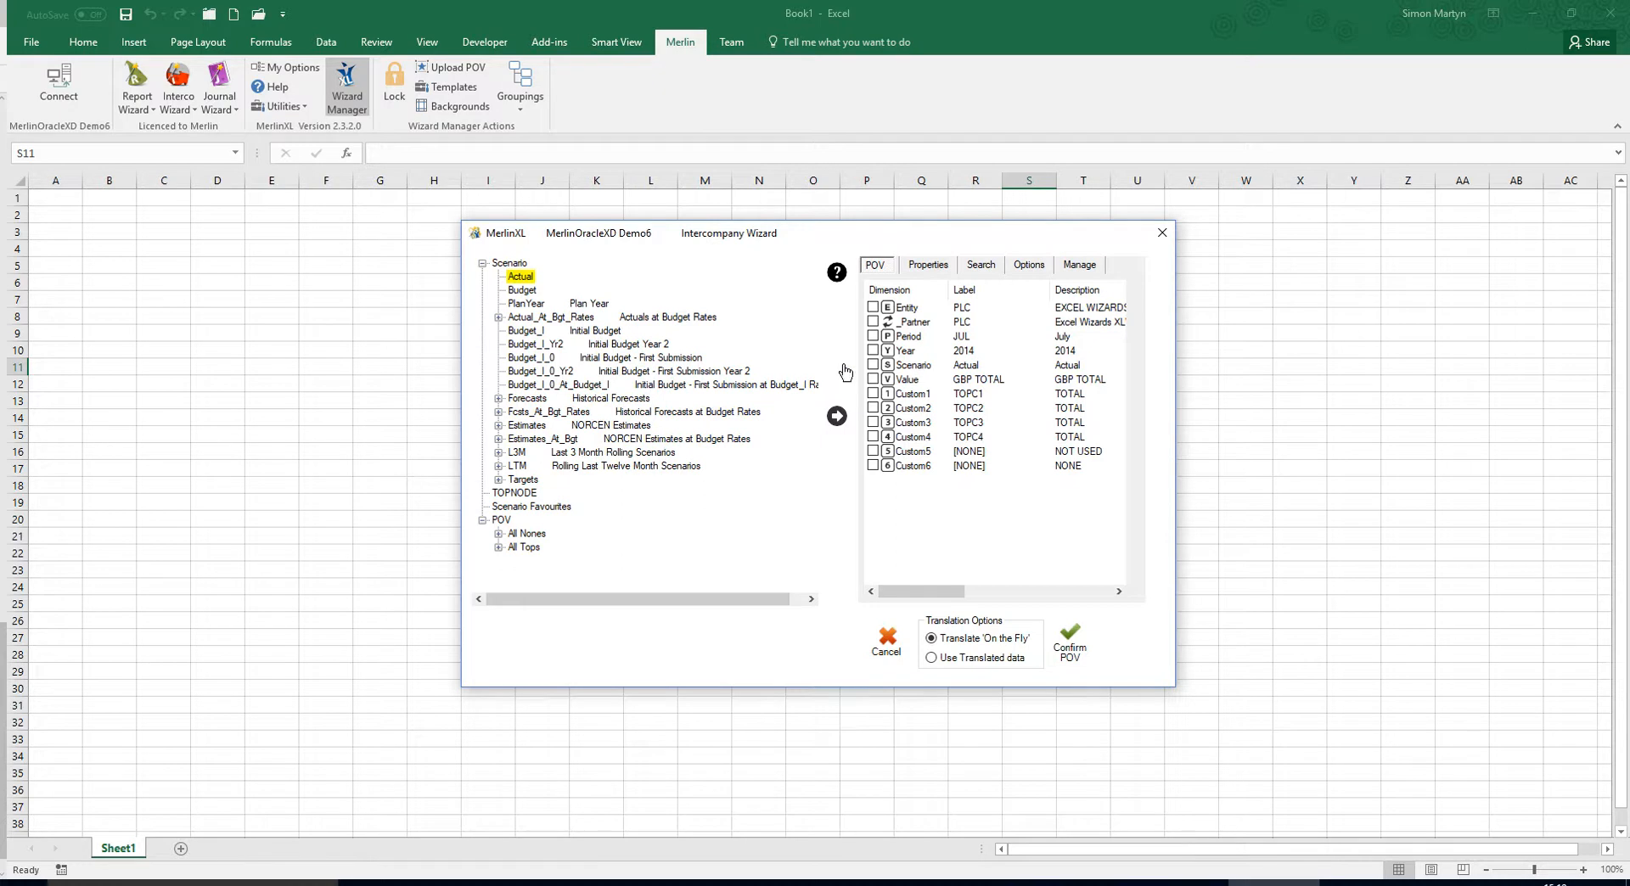
click(524, 291)
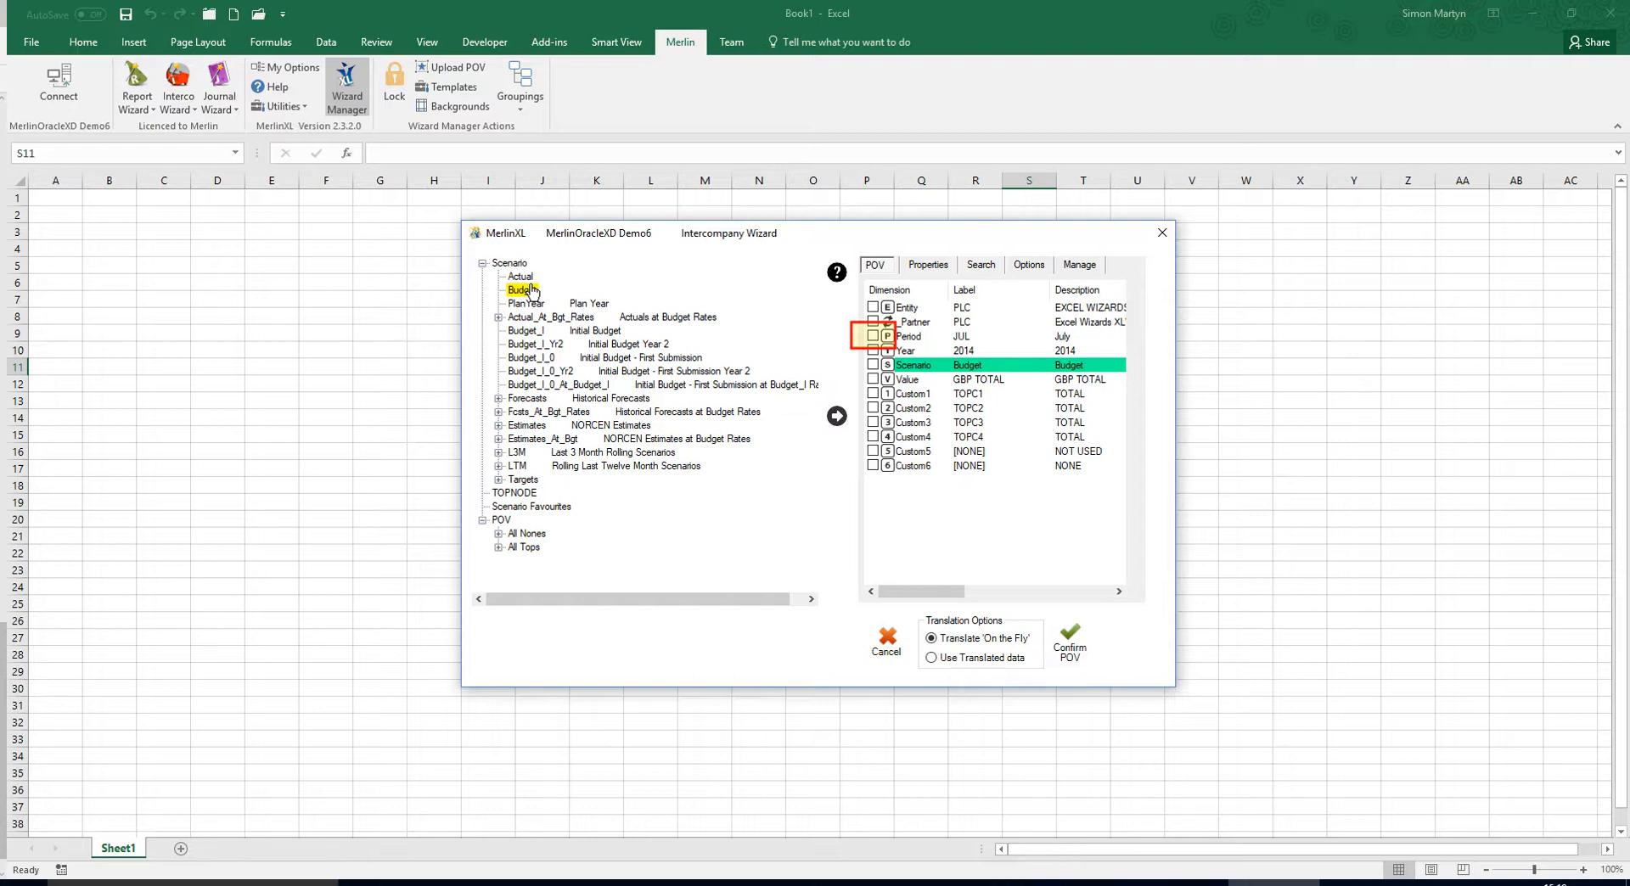
click(873, 336)
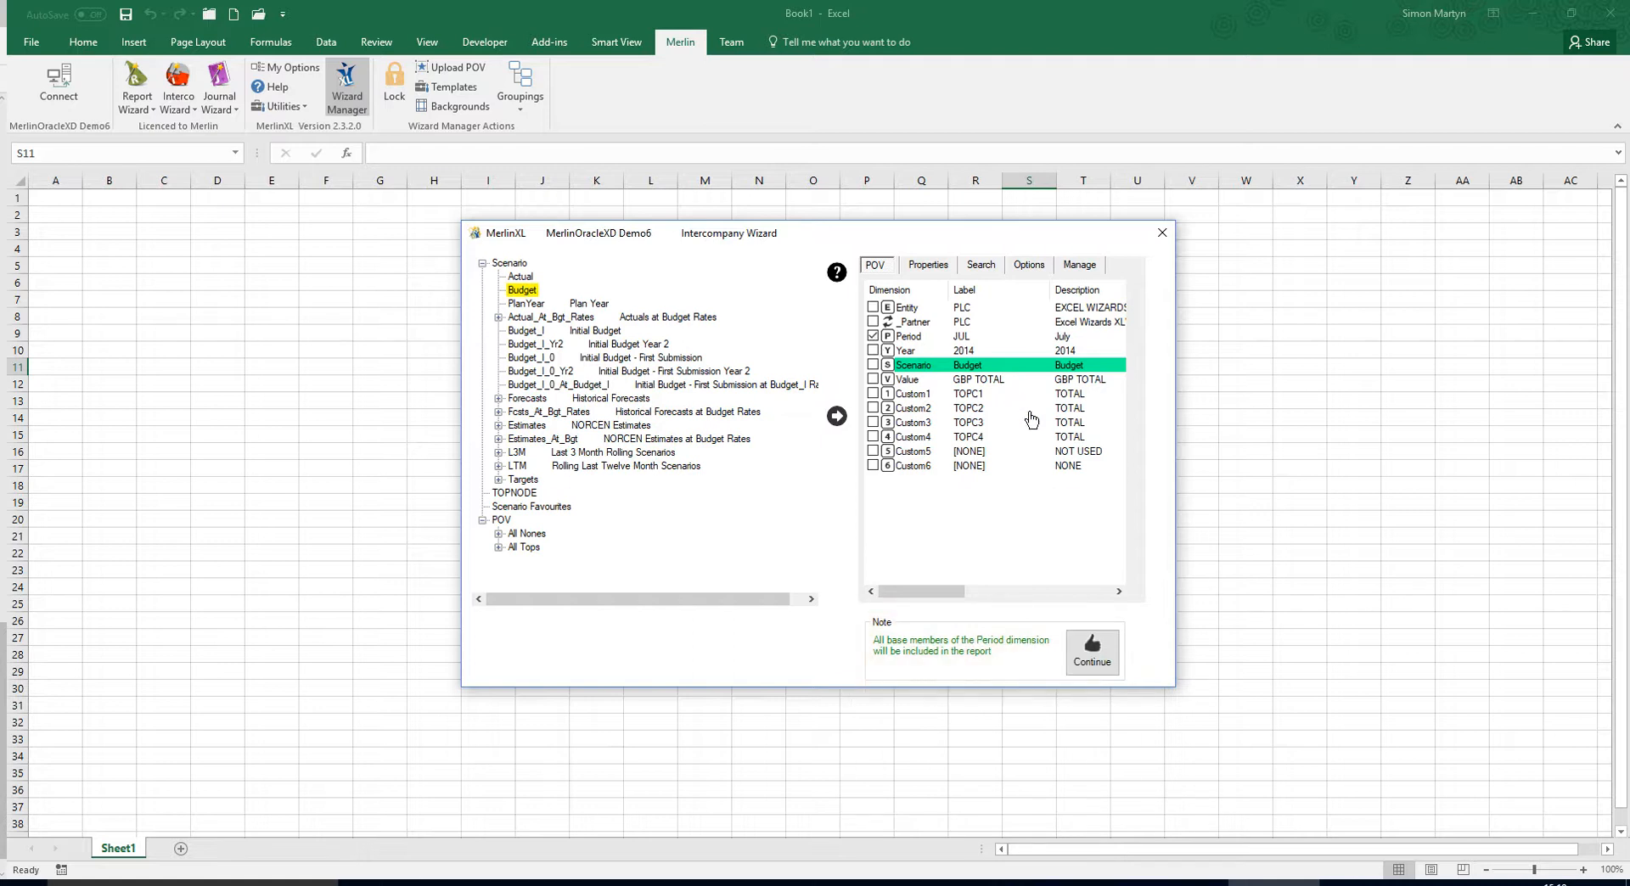
click(1087, 647)
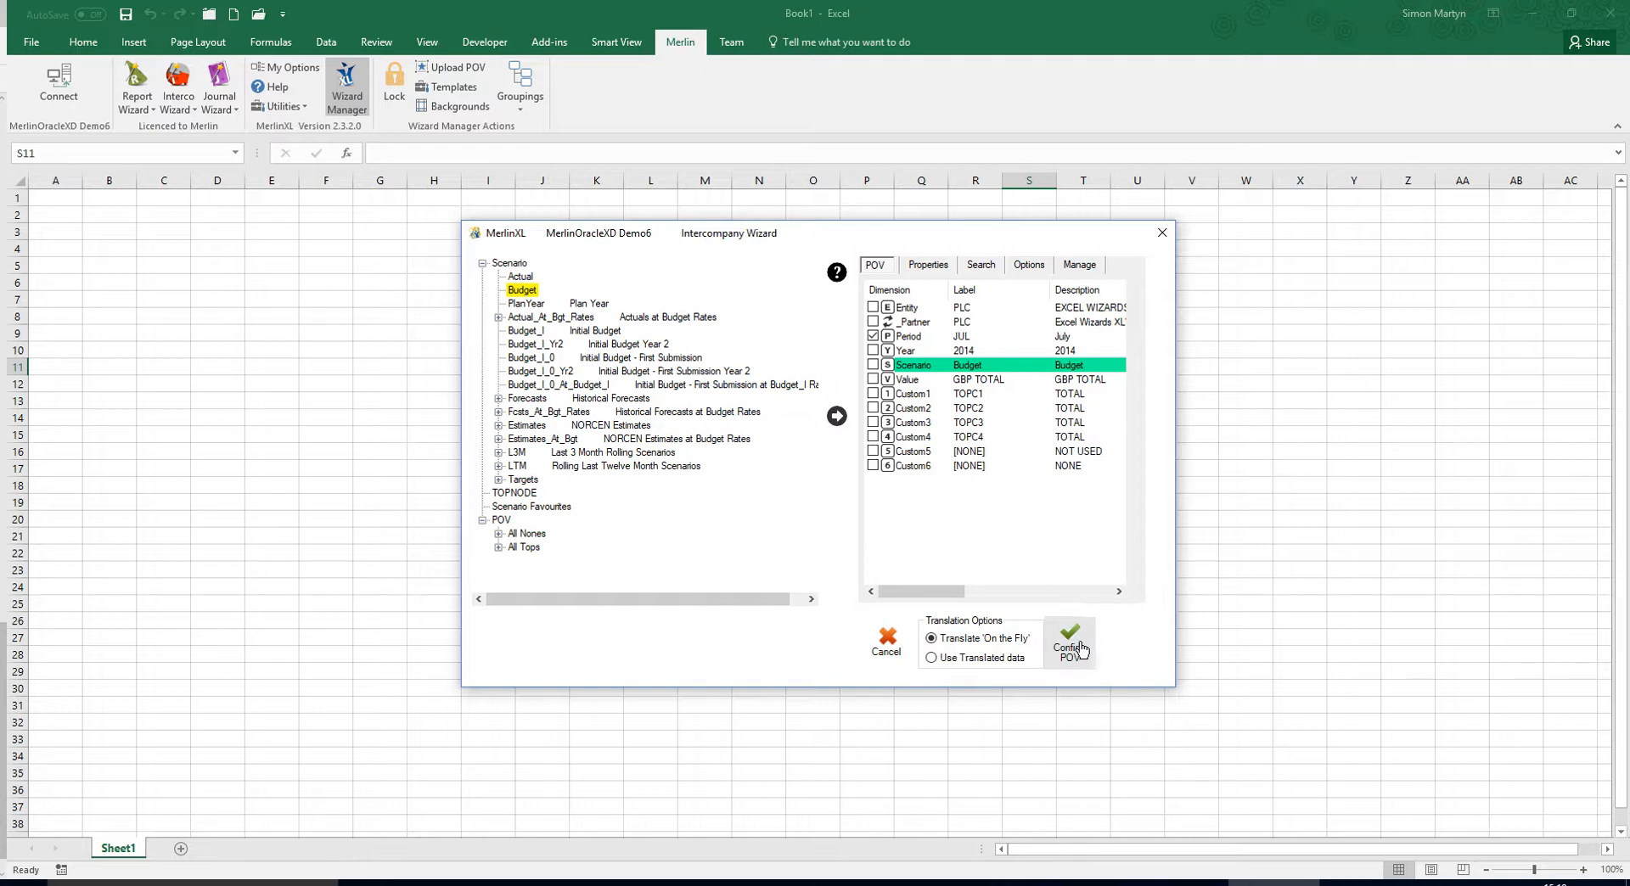
click(1081, 654)
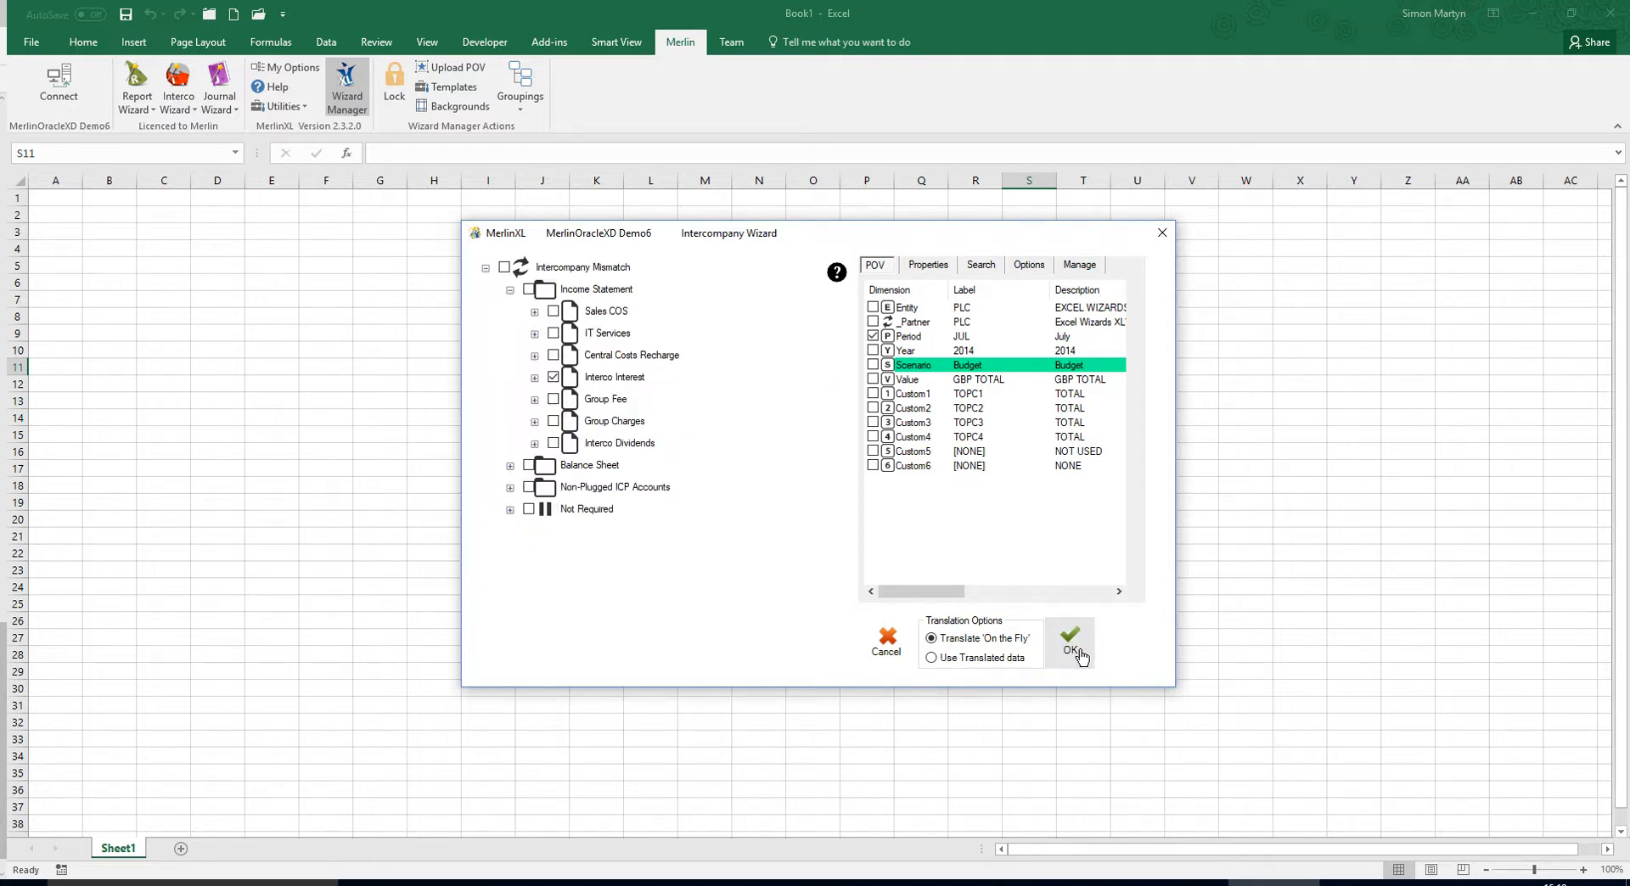
click(1072, 646)
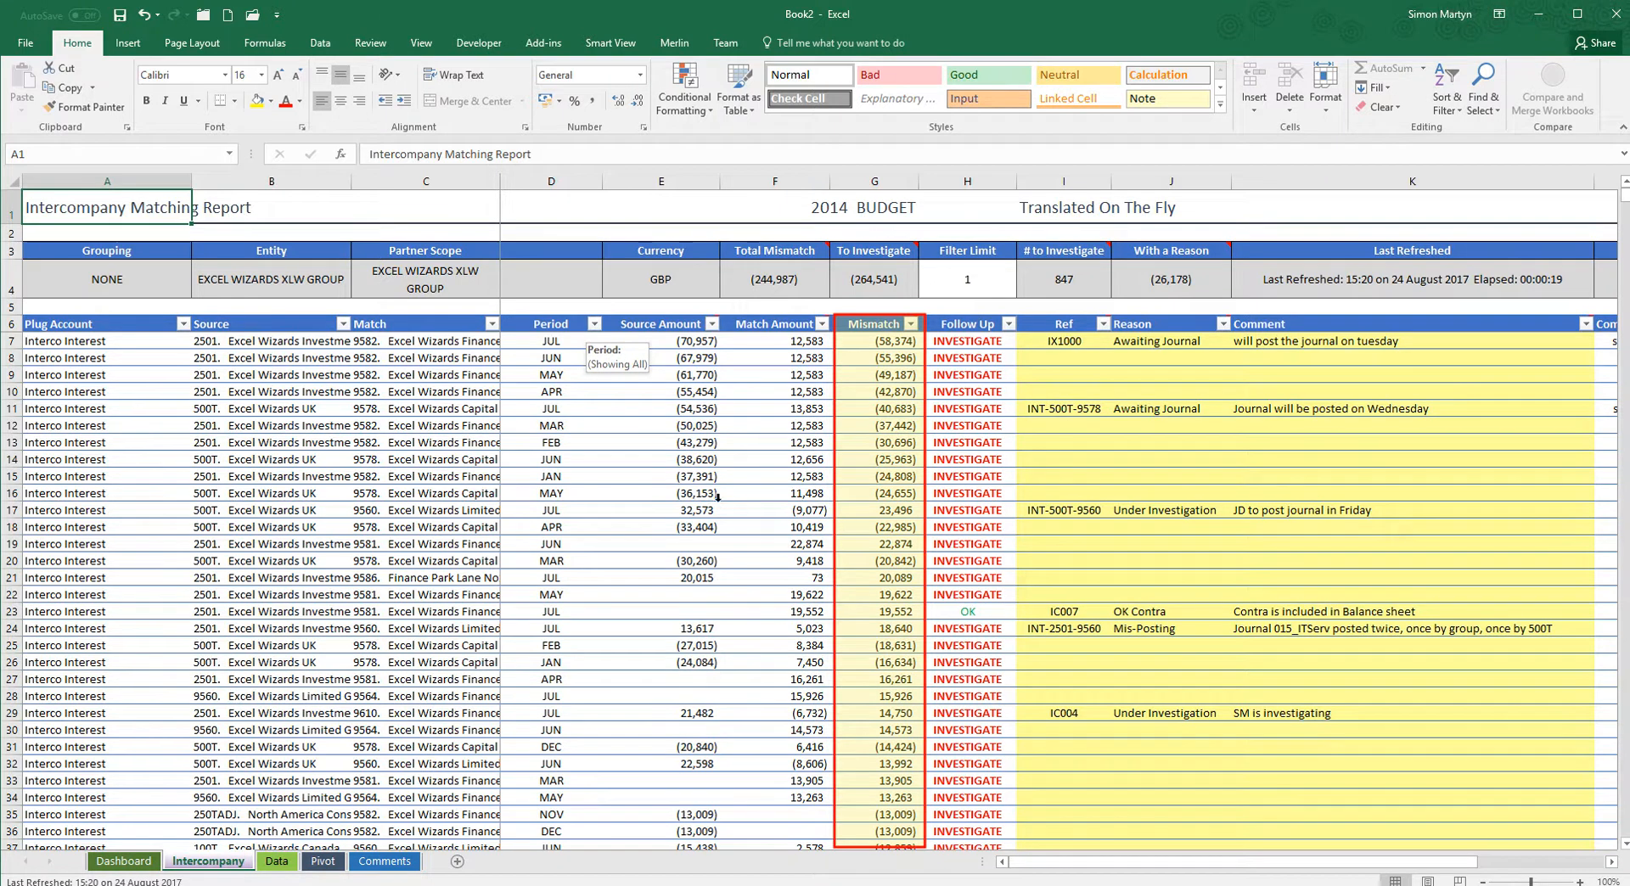
Filter the report's Period column to show only JUL and JUN.
click(578, 174)
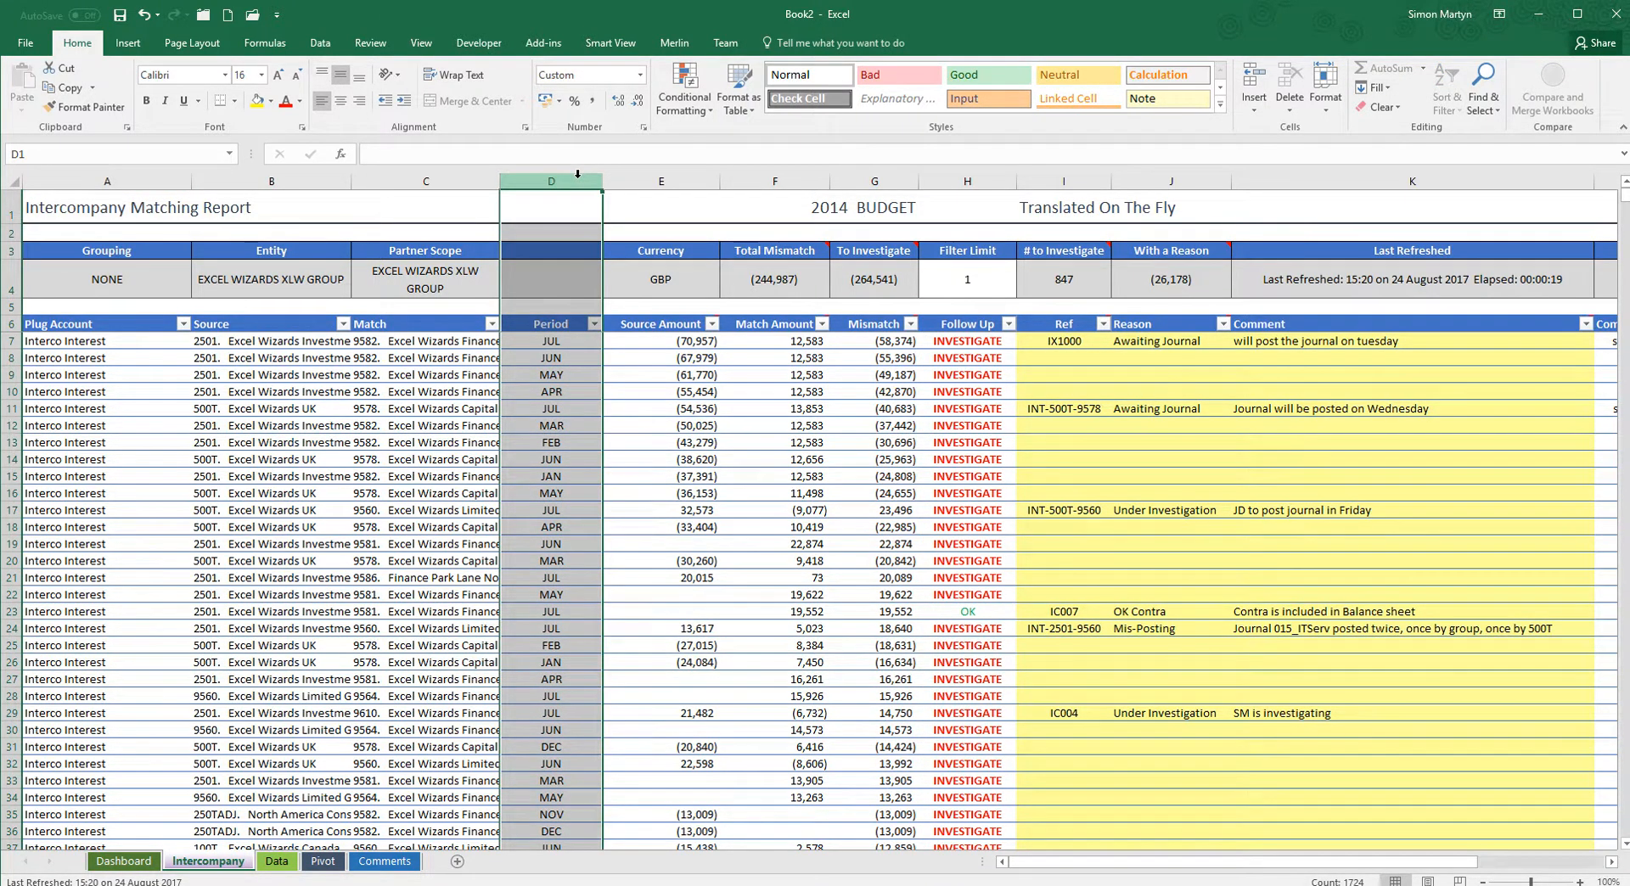
click(594, 323)
click(426, 488)
click(426, 569)
click(426, 582)
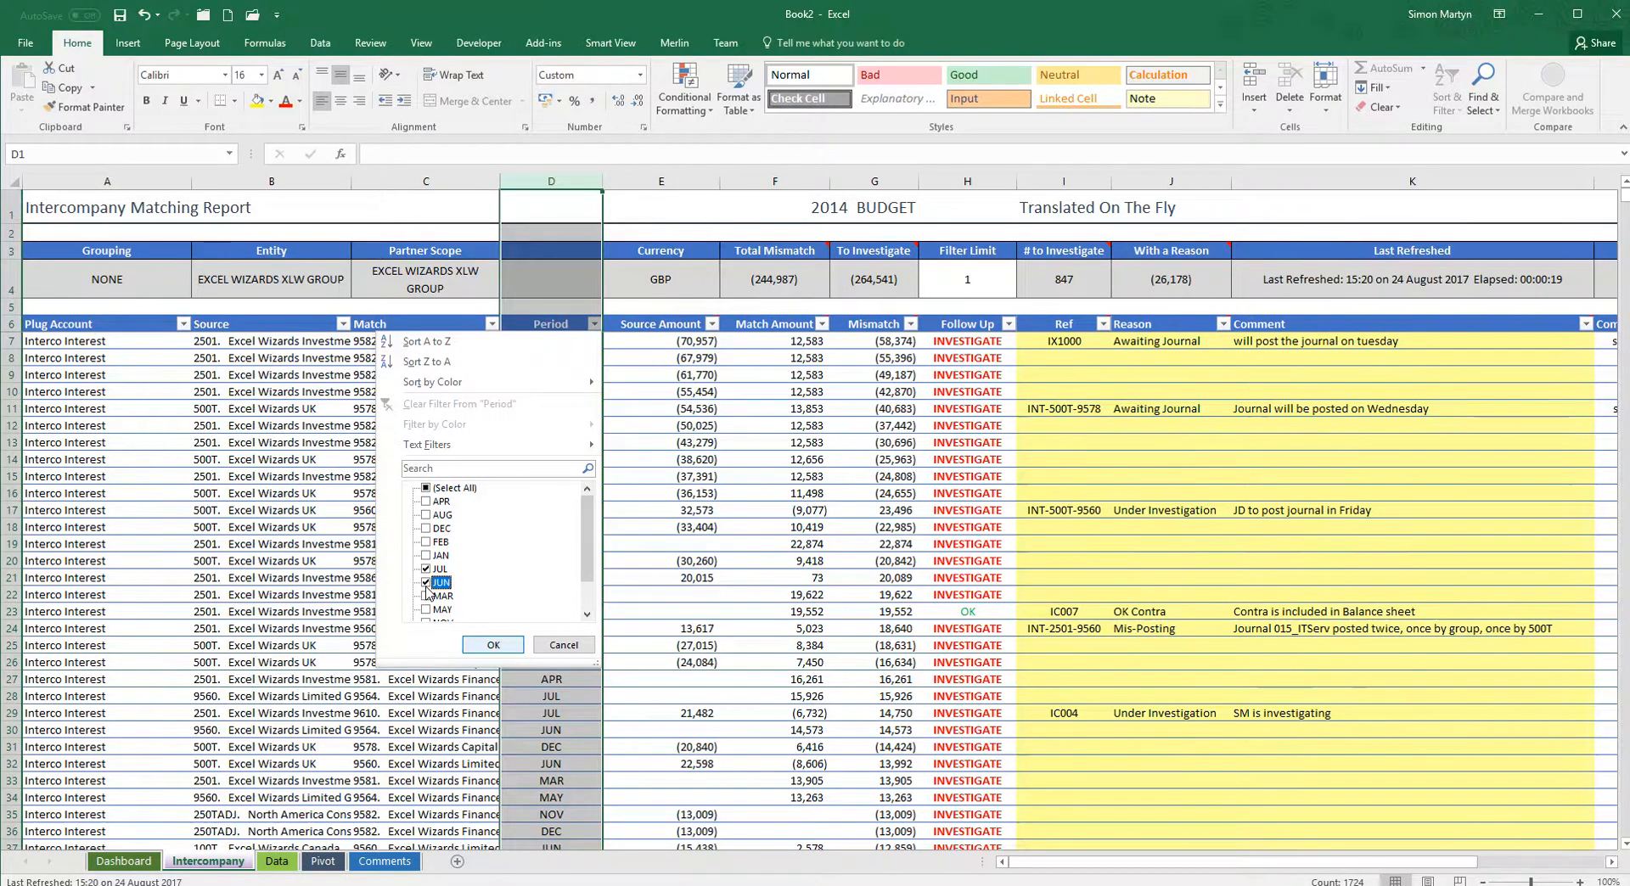
click(489, 645)
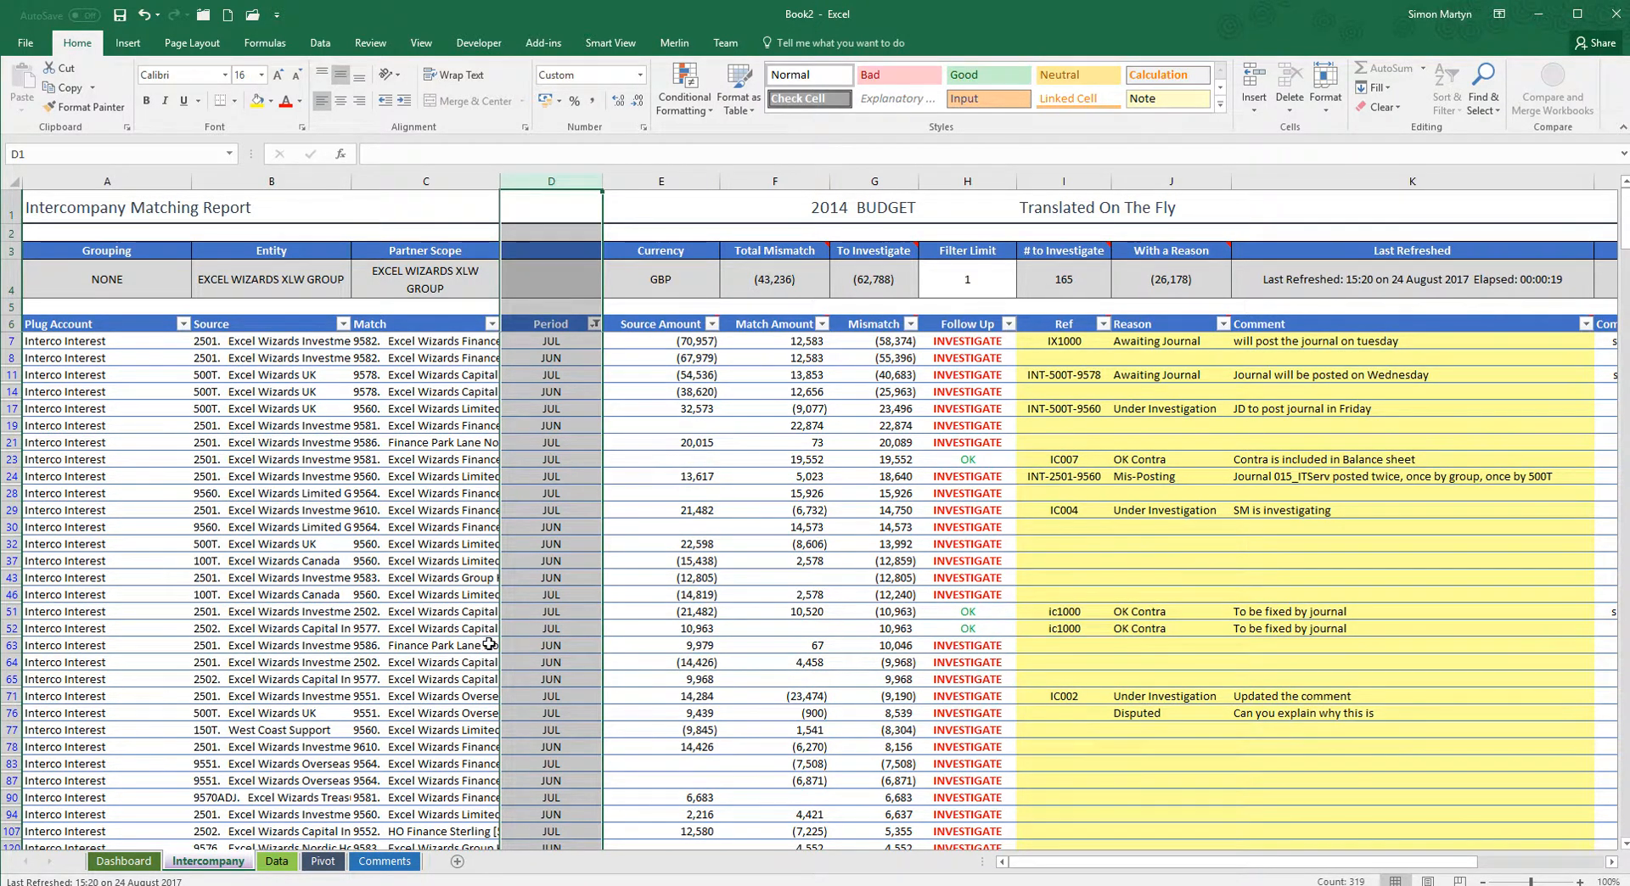
click(527, 478)
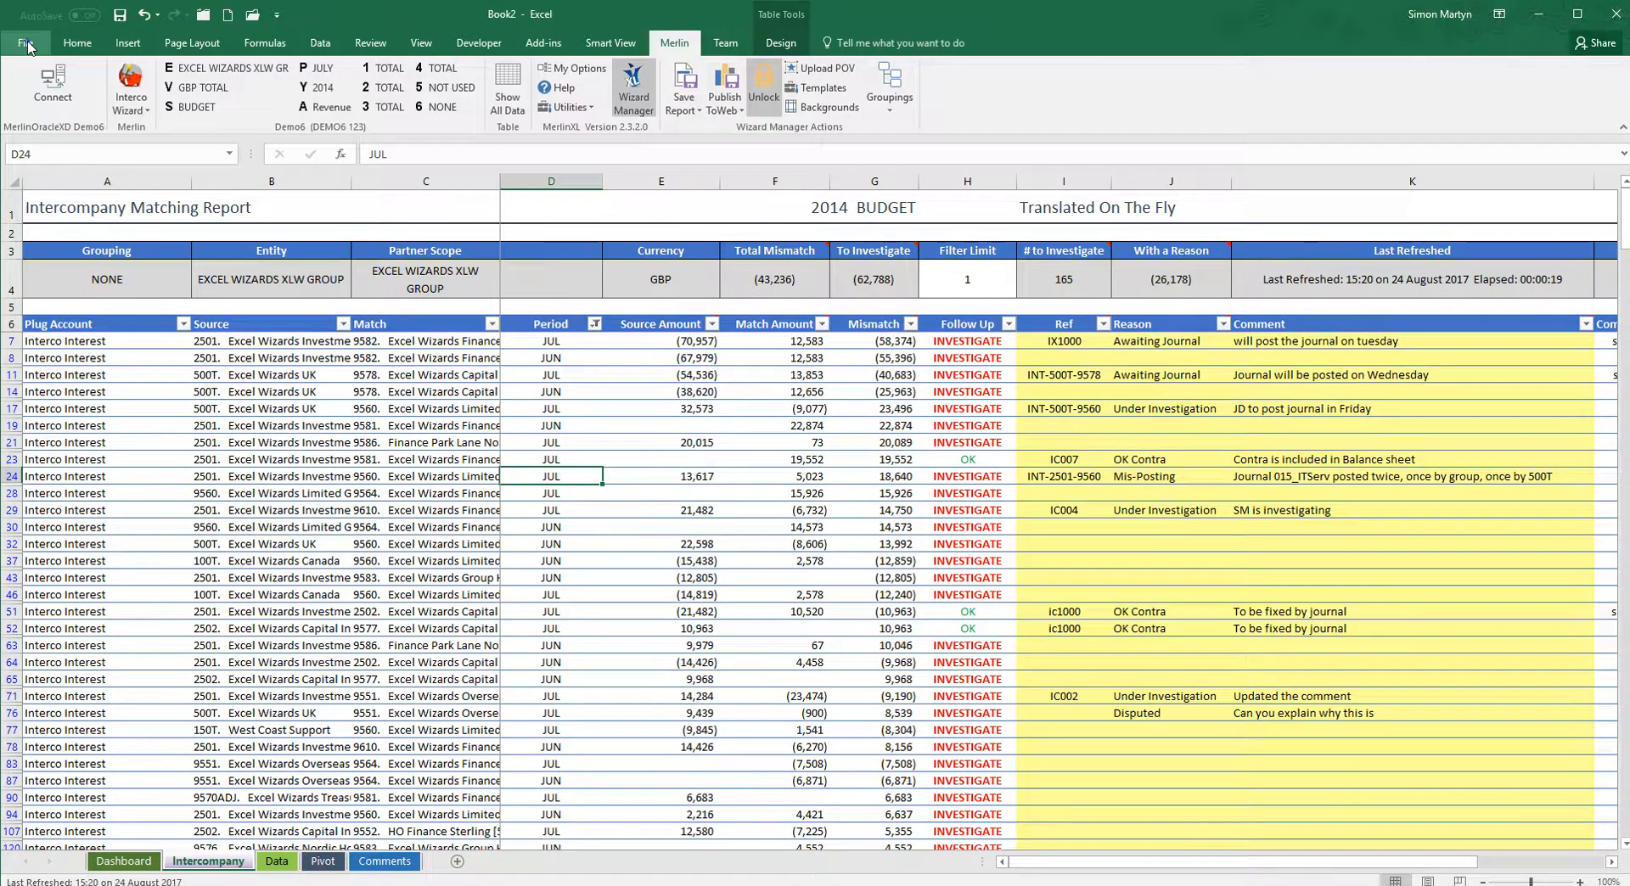
Save the workbook in Documents as the Excel Macro-Enabled Workbook Book2.xlsm.
click(25, 42)
click(33, 211)
click(674, 521)
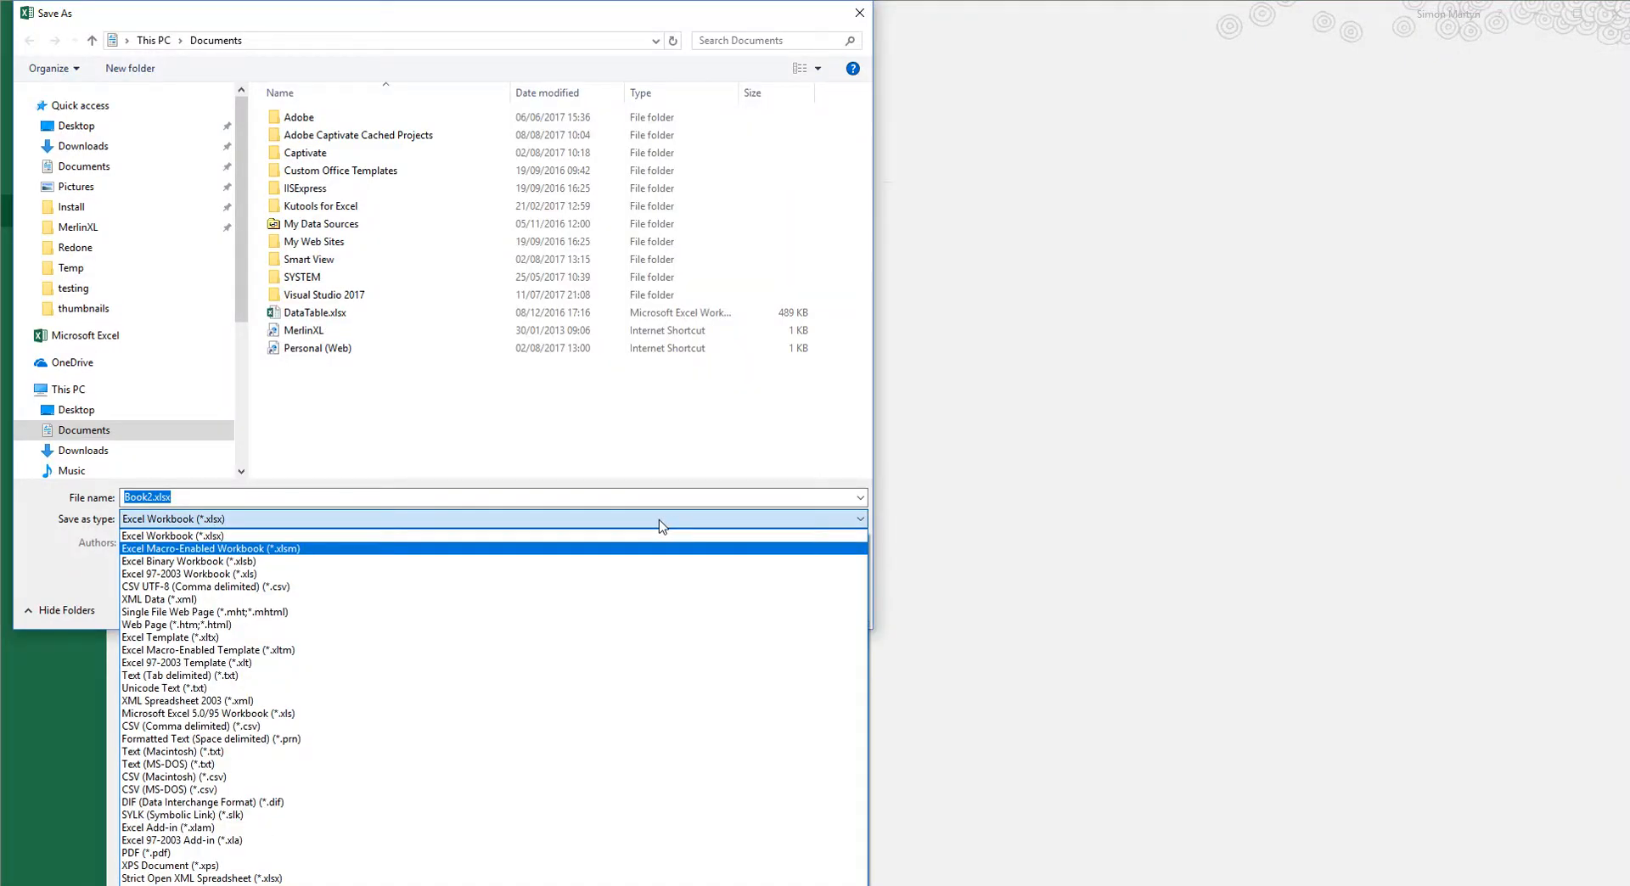
click(601, 549)
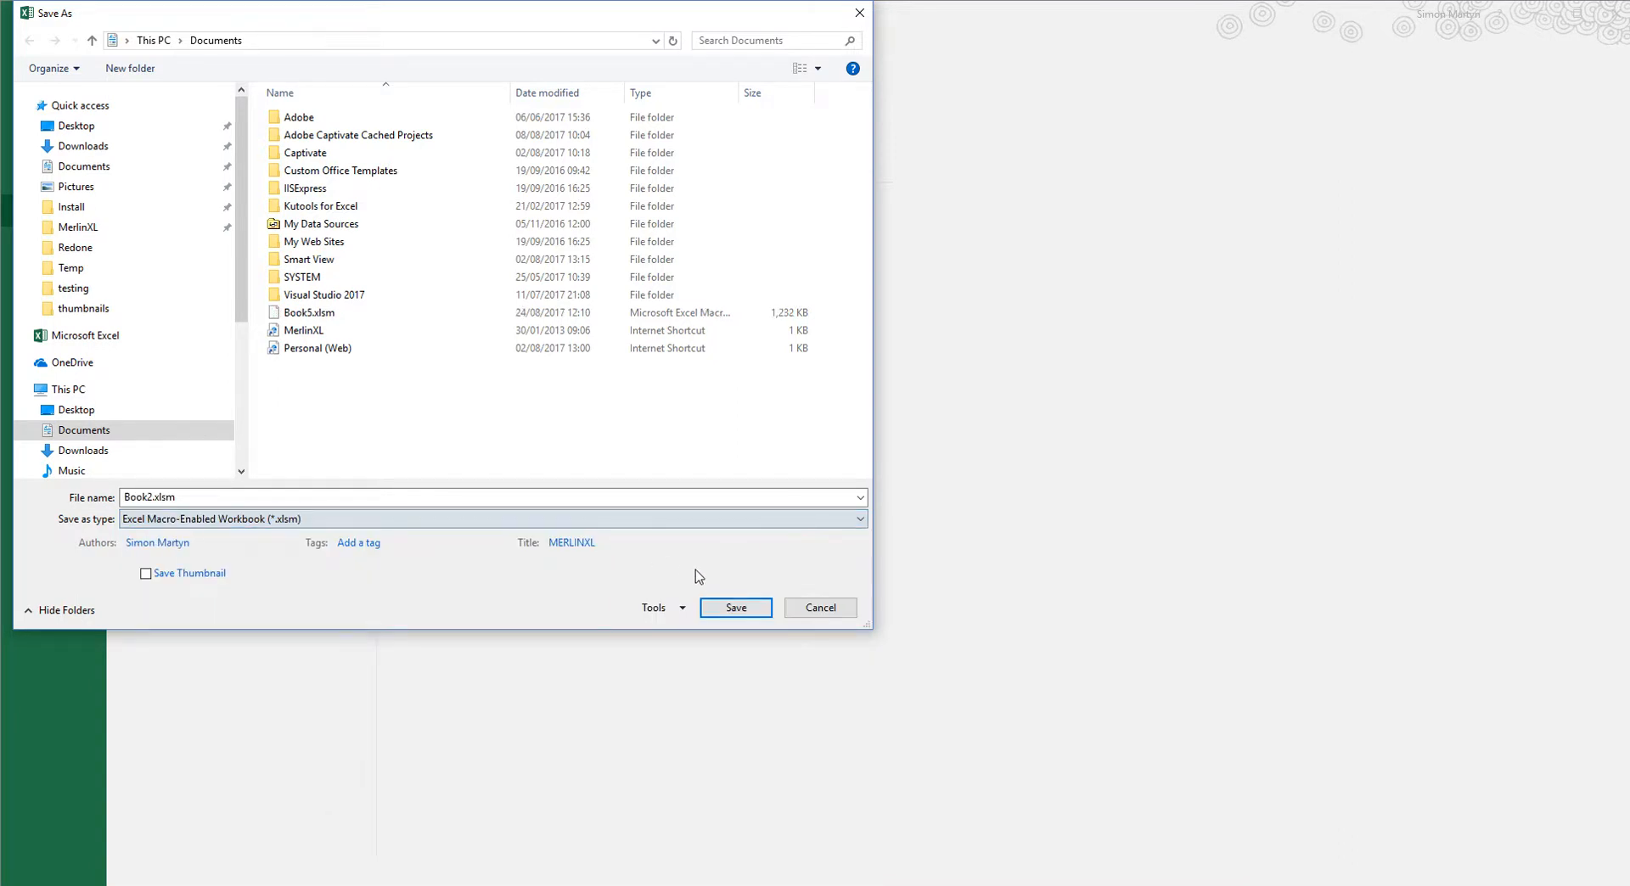
click(721, 607)
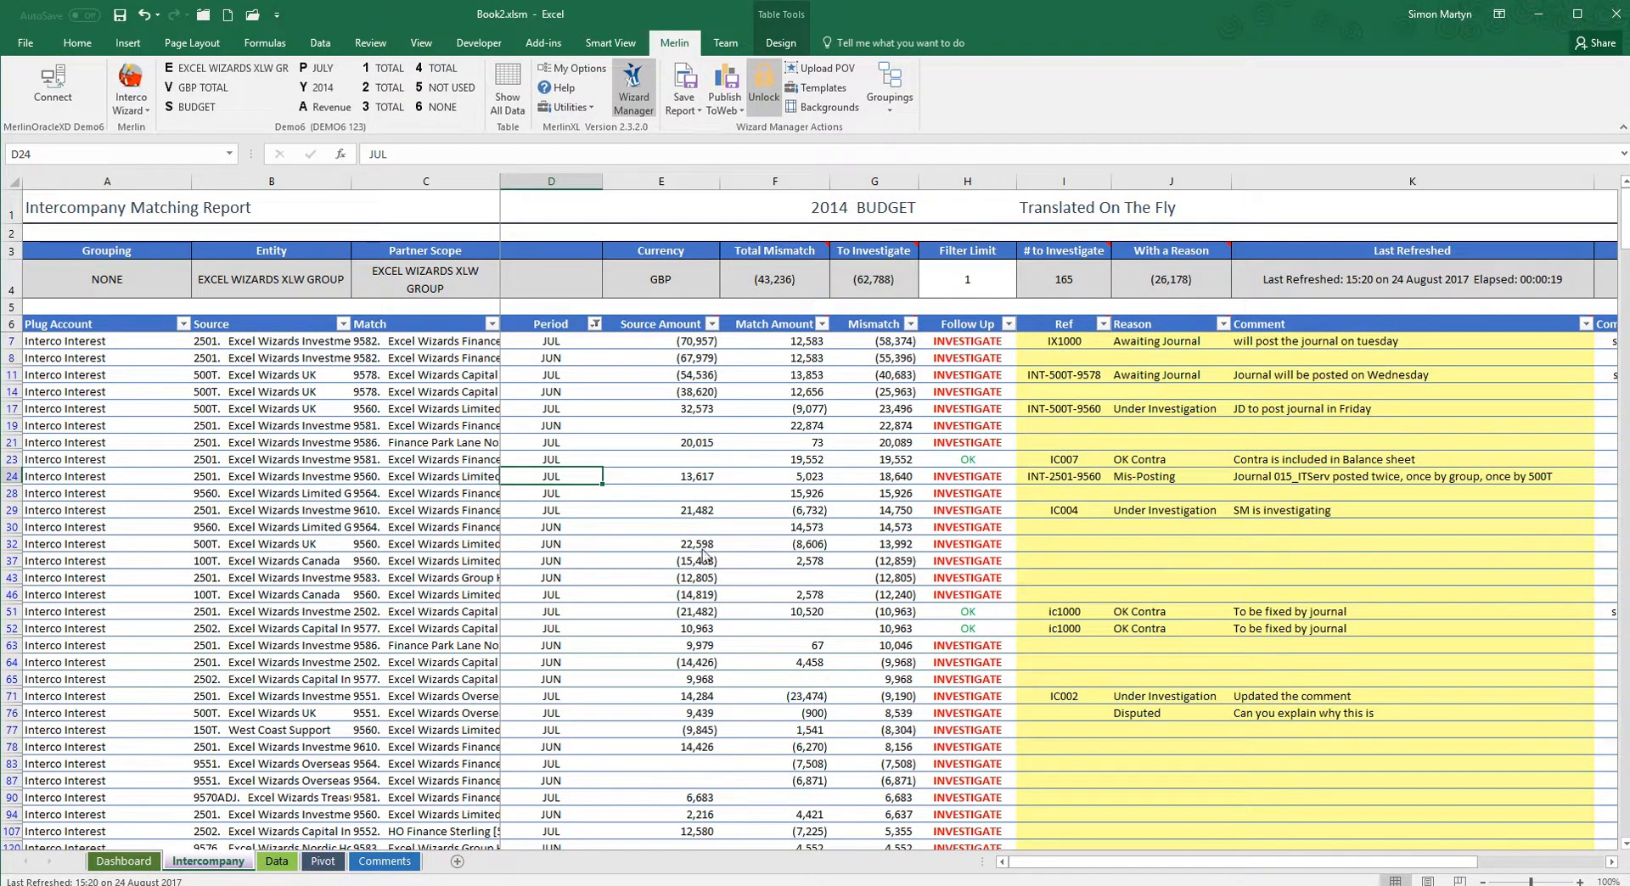
Save the report to the intercompany library as "Budget Interco Interest" with the comment "All Periods", filed under Income Statement.
click(689, 106)
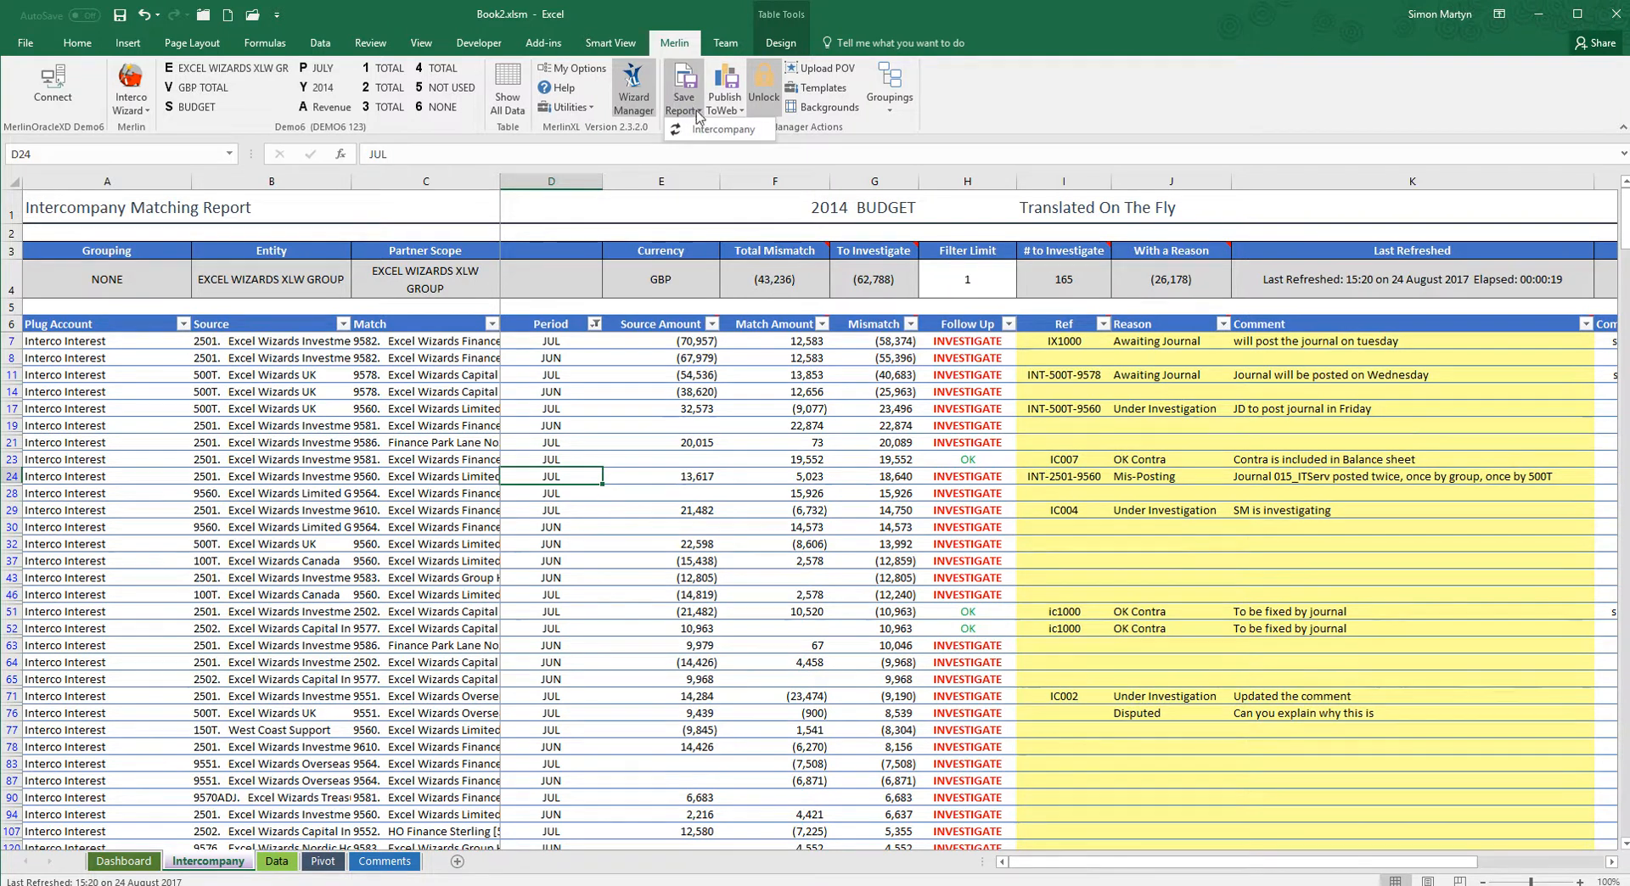
click(706, 129)
text(Budget Interc)
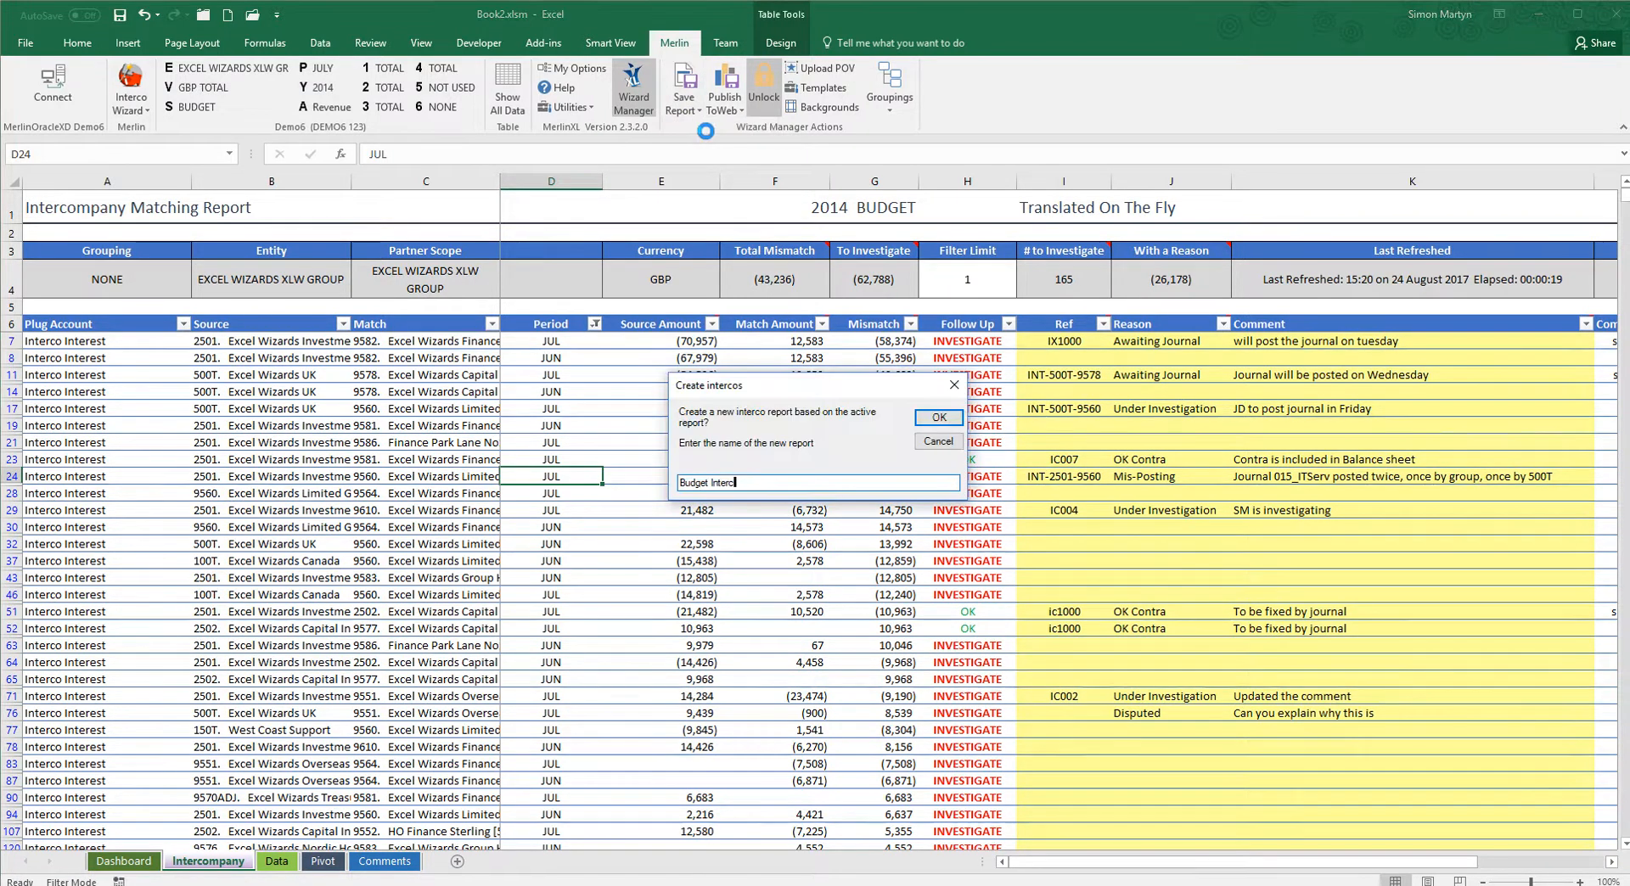
text(o Interest)
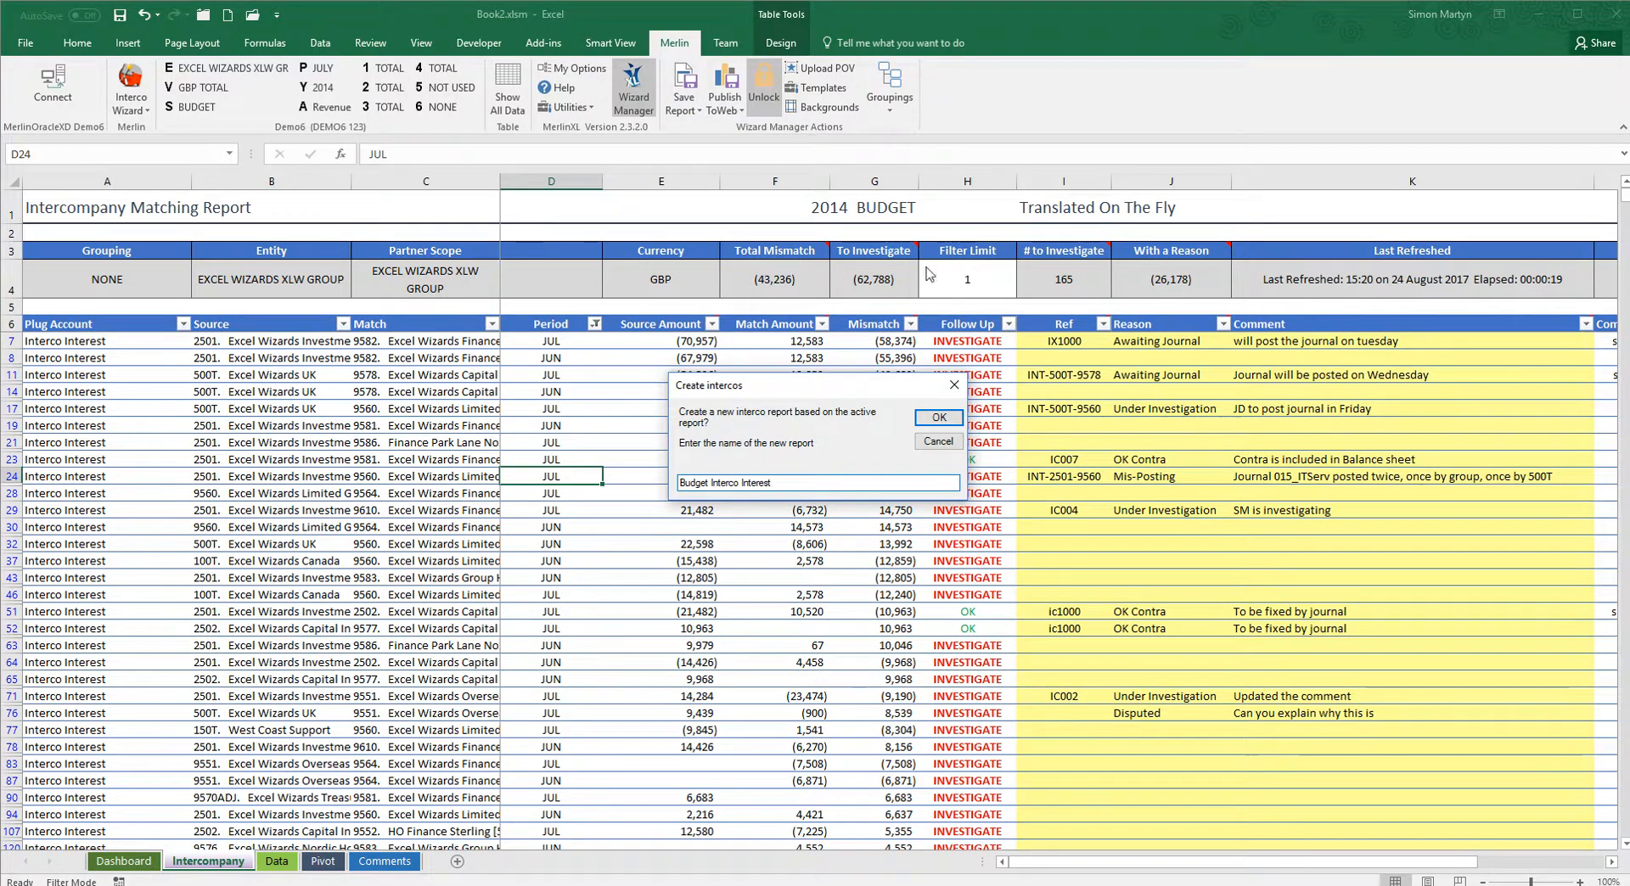
click(950, 422)
text(All Periods)
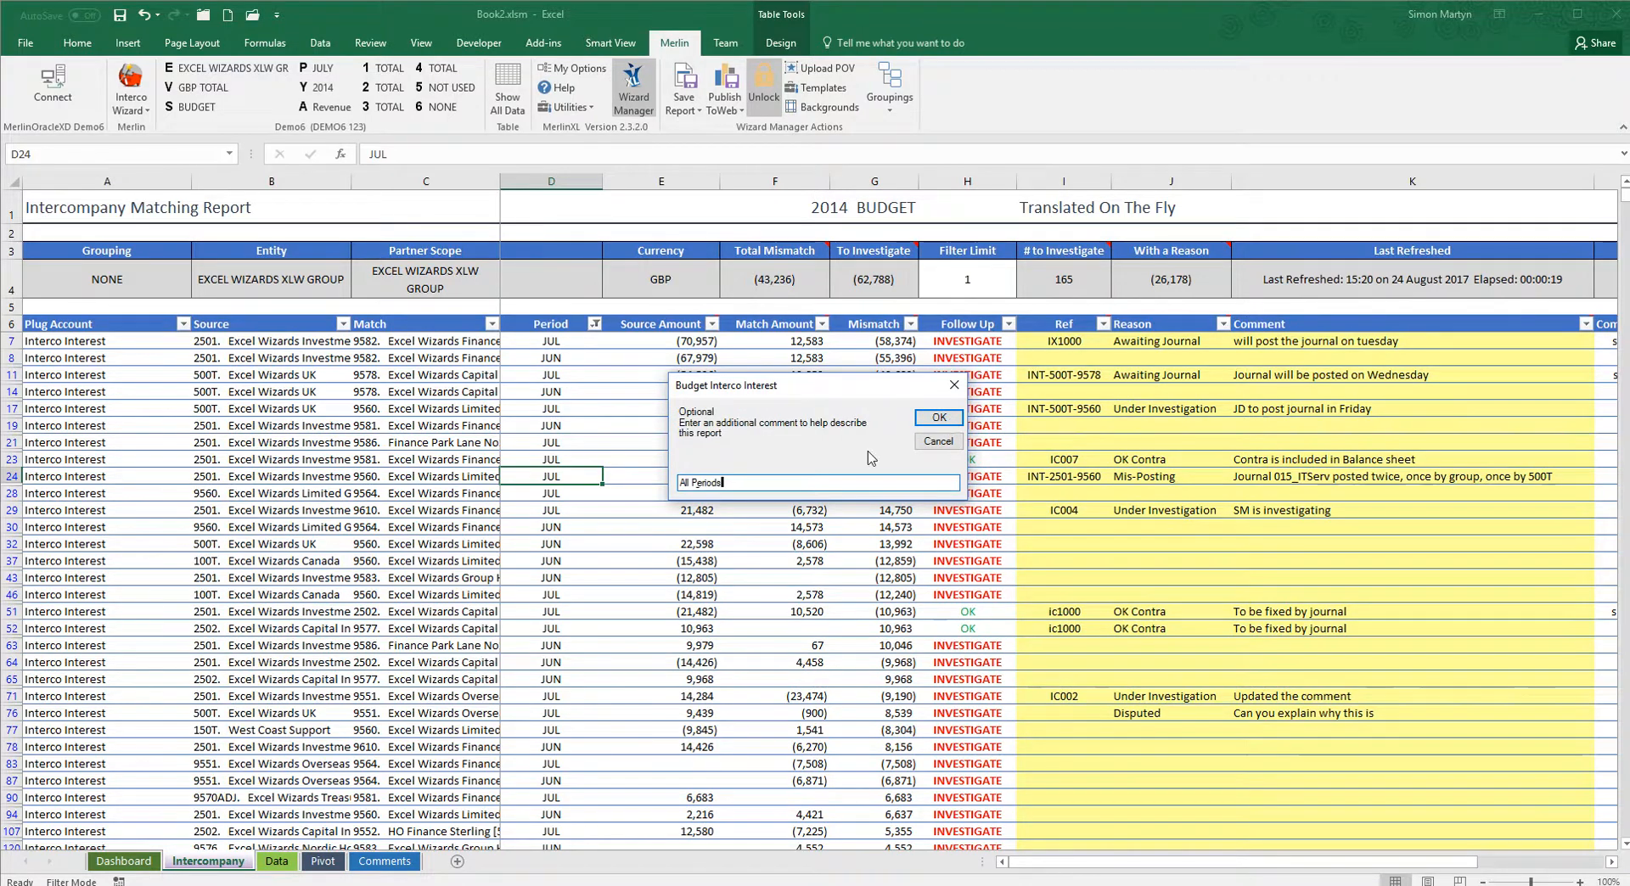
click(939, 418)
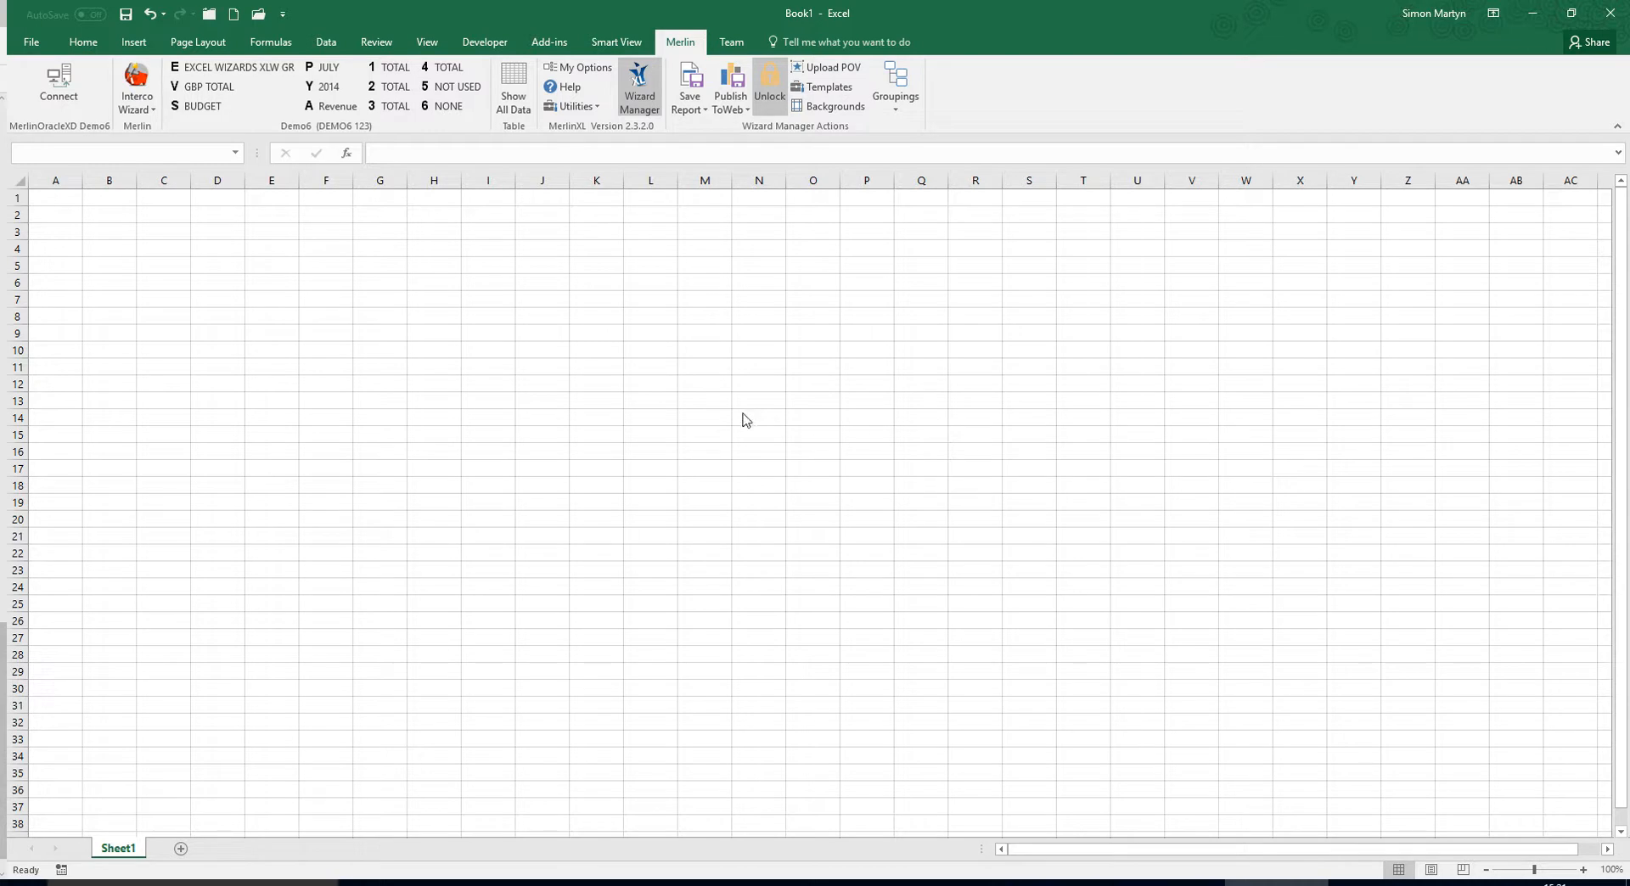
drag(587, 354, 610, 296)
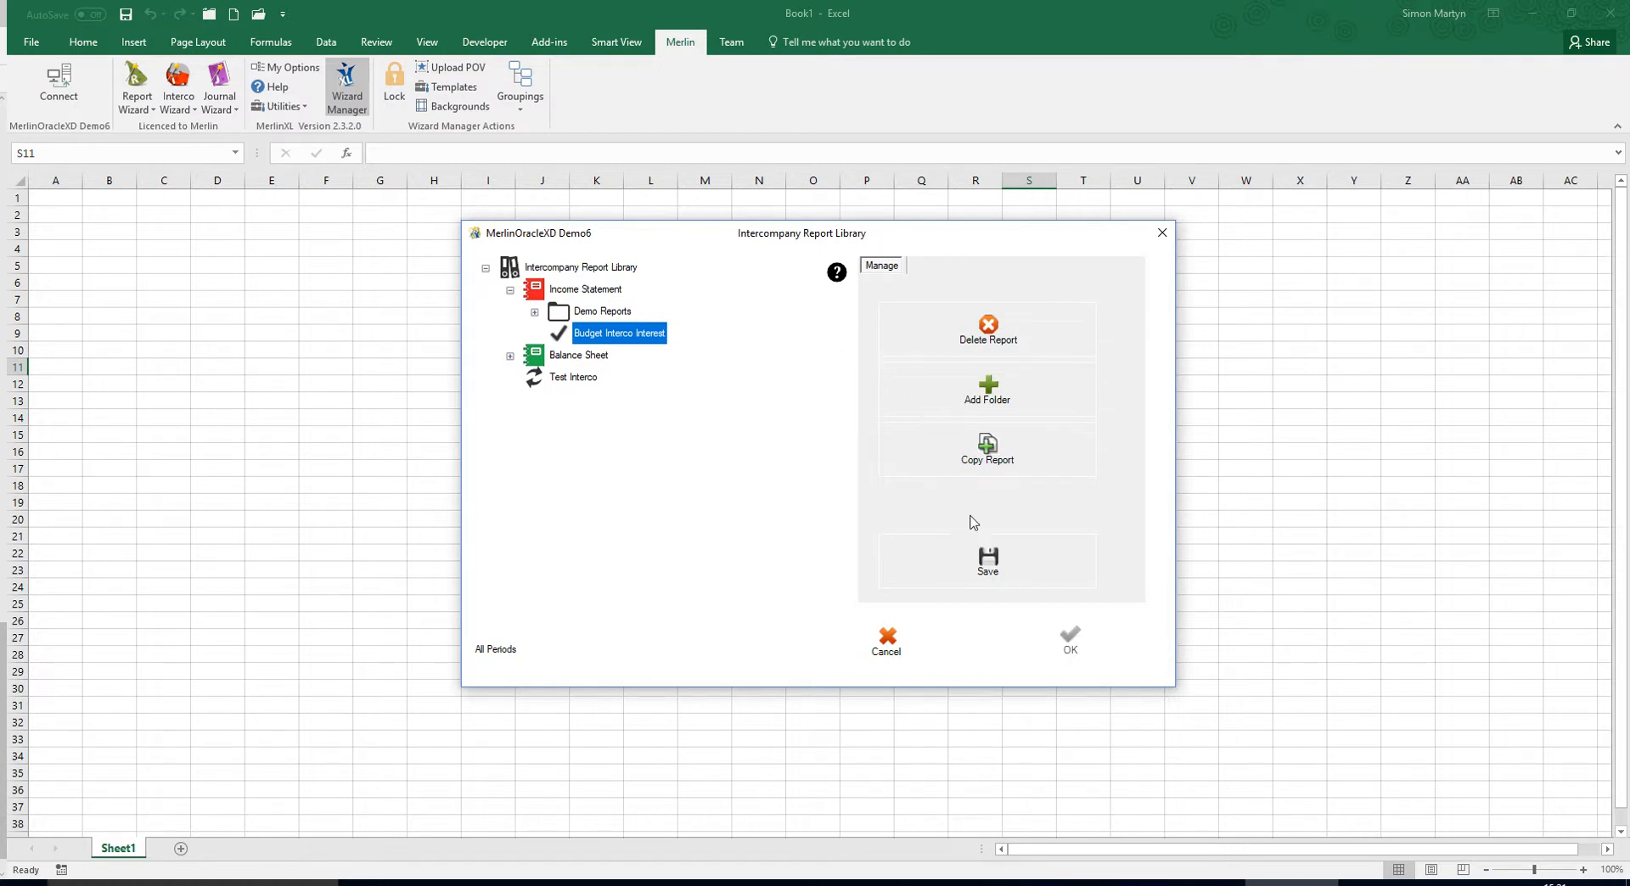
click(973, 560)
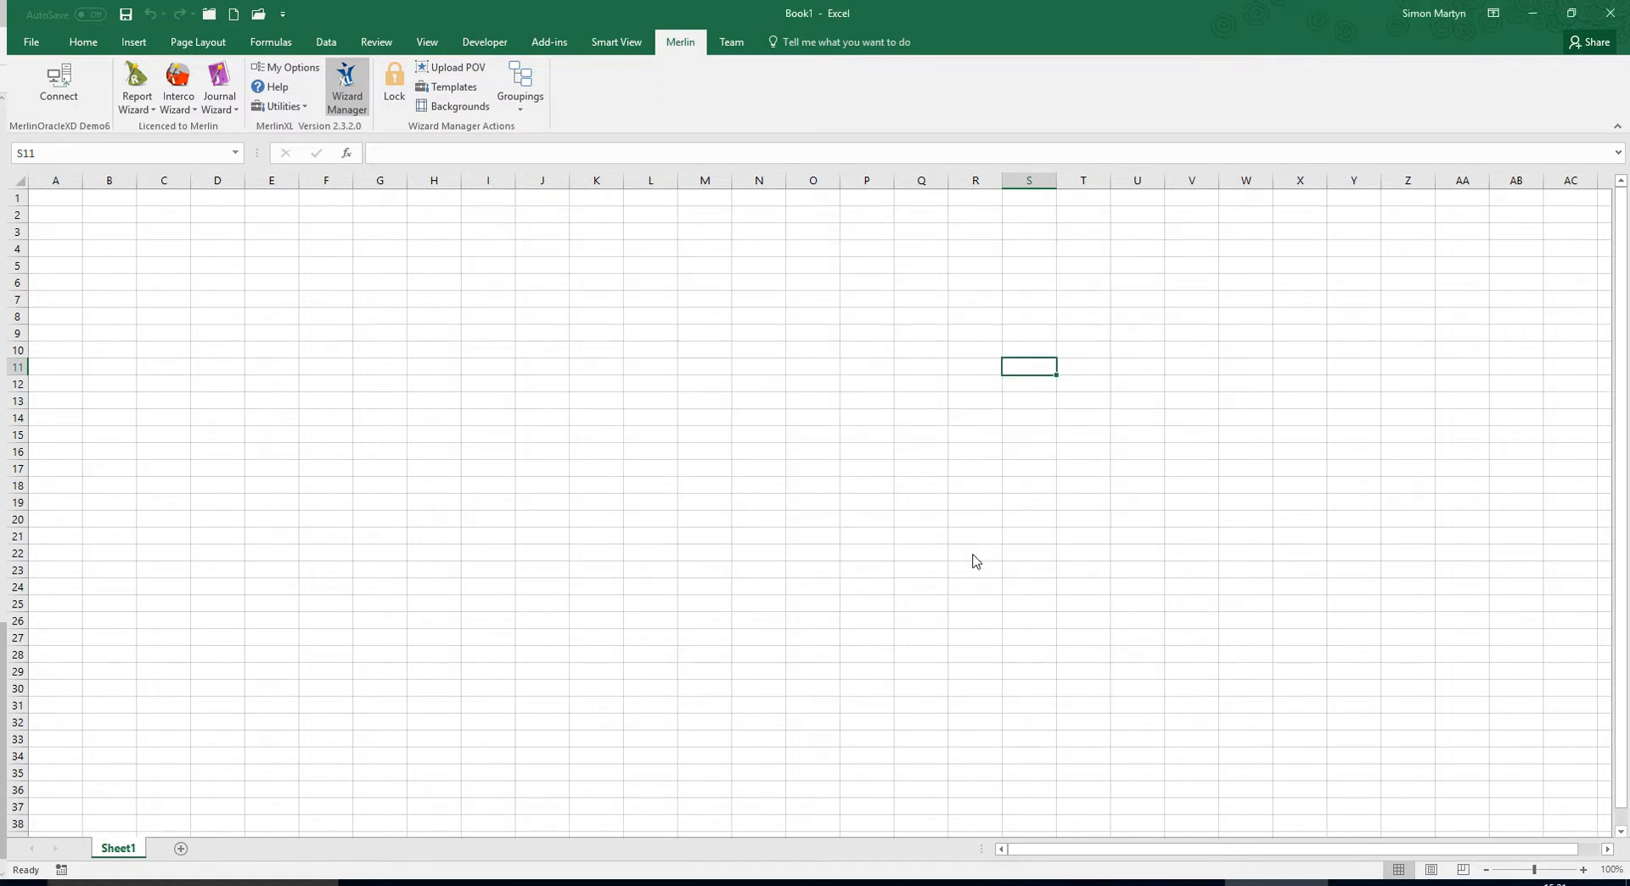
Add a property to the library's Budget Interco Interest report that fixes the SCENARIO dimension to BUDGET.
click(176, 103)
click(202, 158)
click(535, 314)
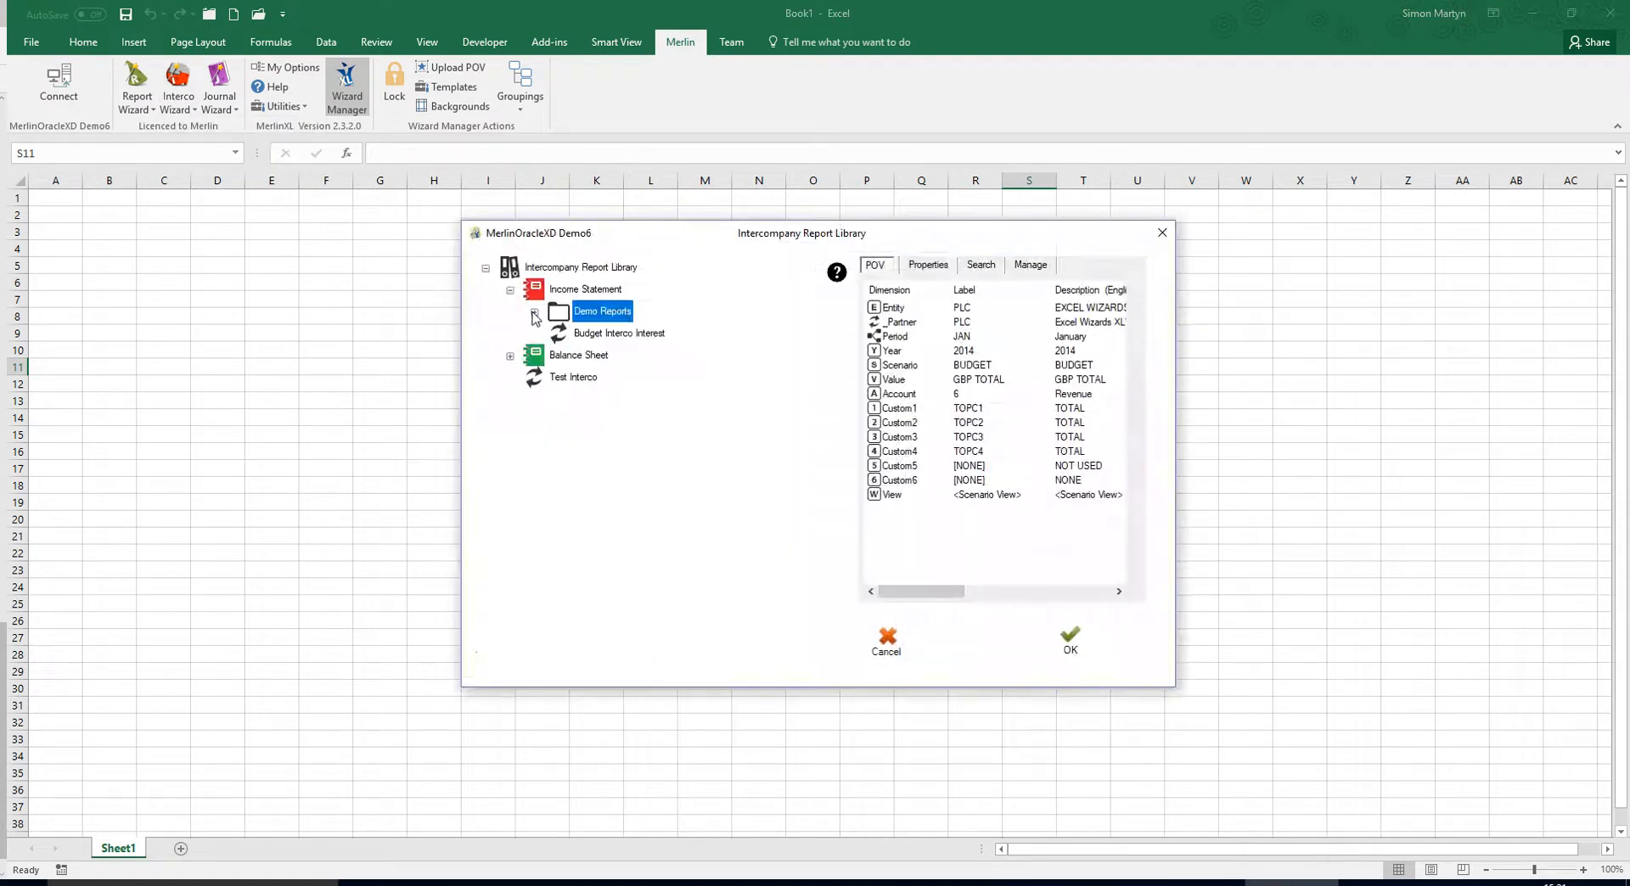
click(616, 335)
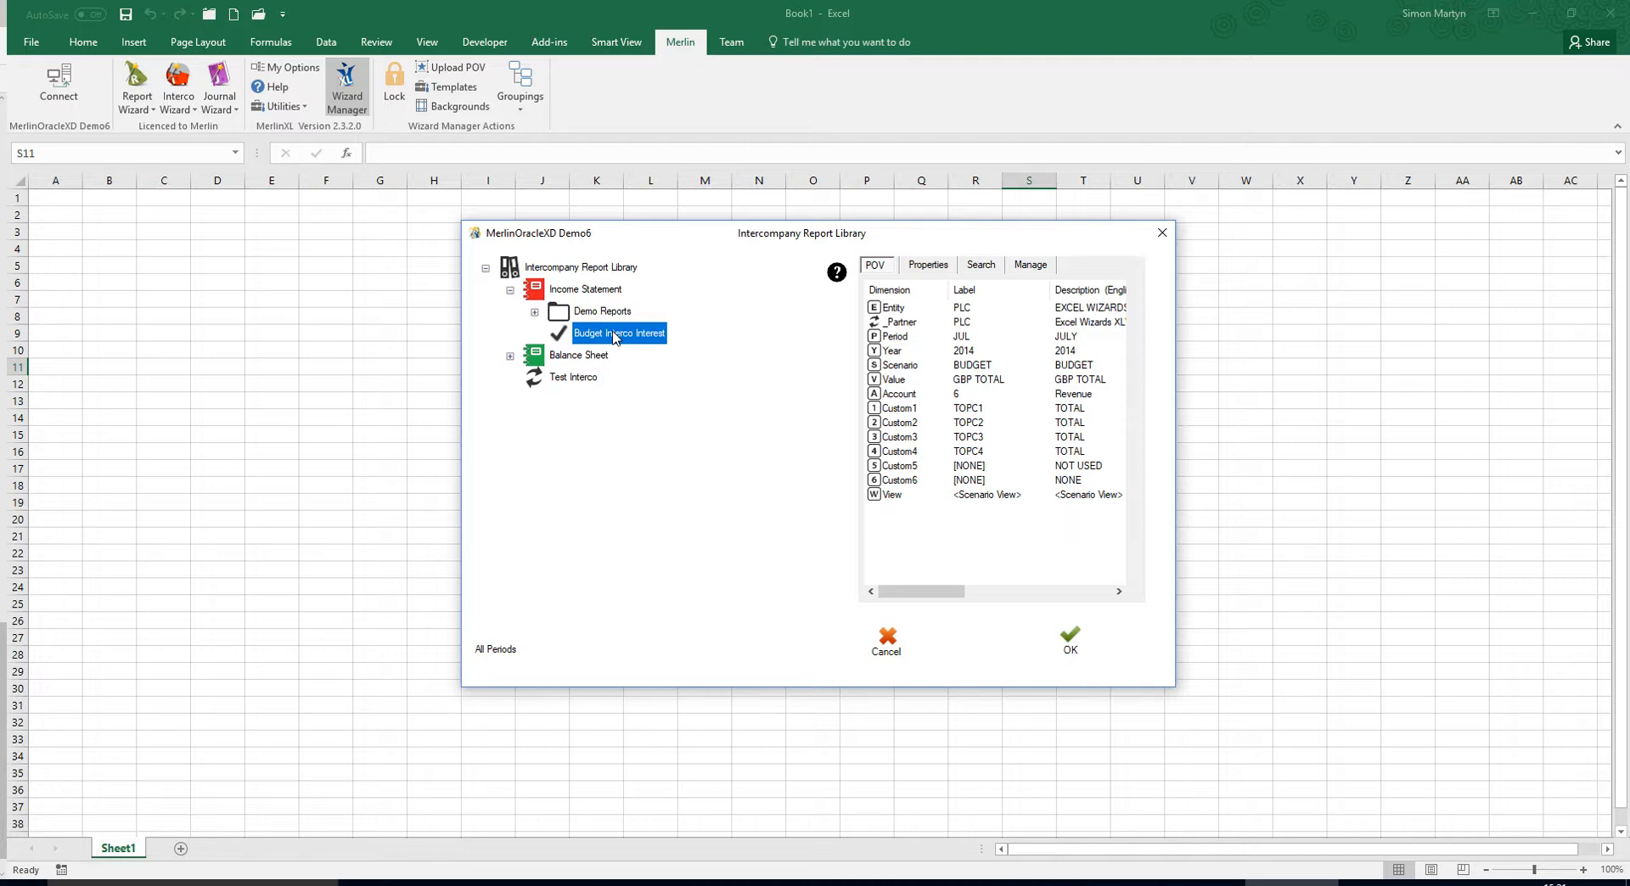
click(921, 270)
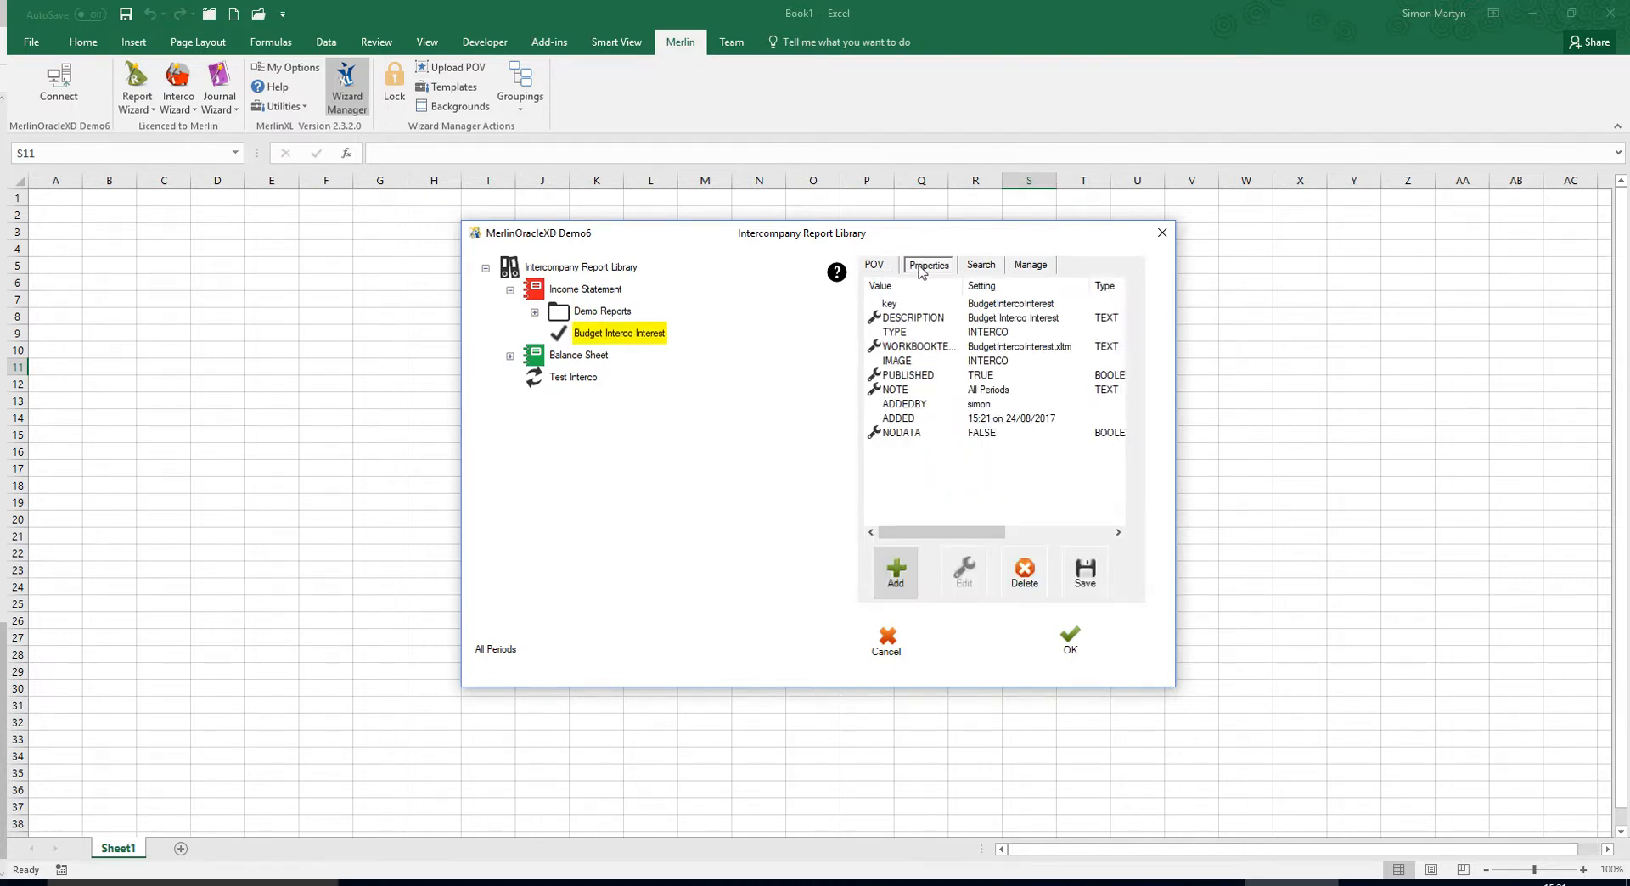
click(904, 578)
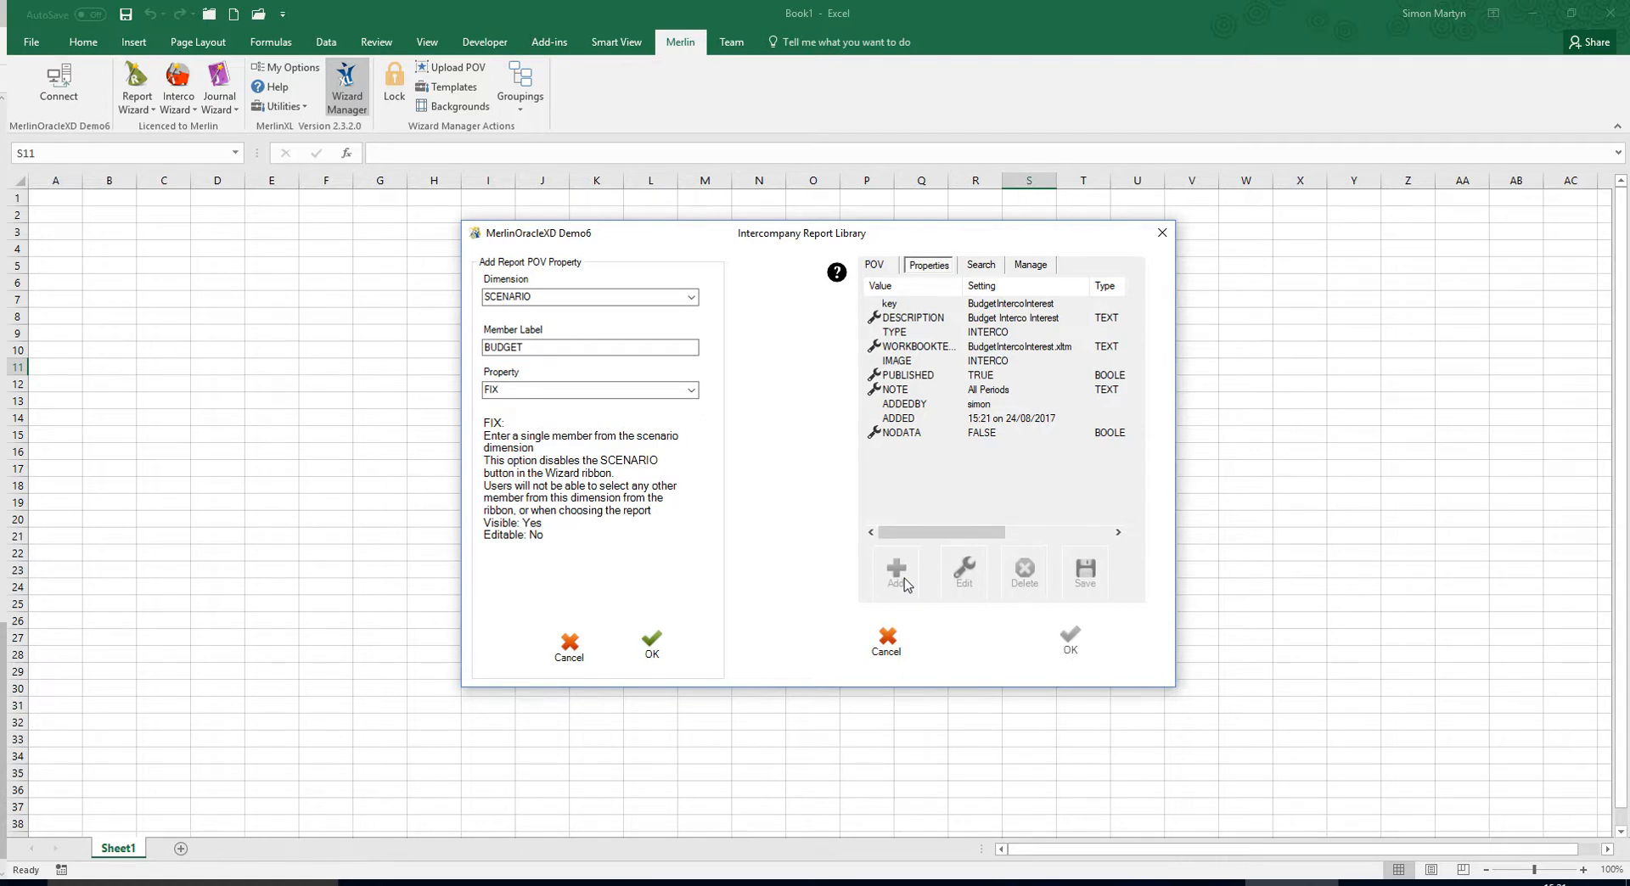
click(659, 650)
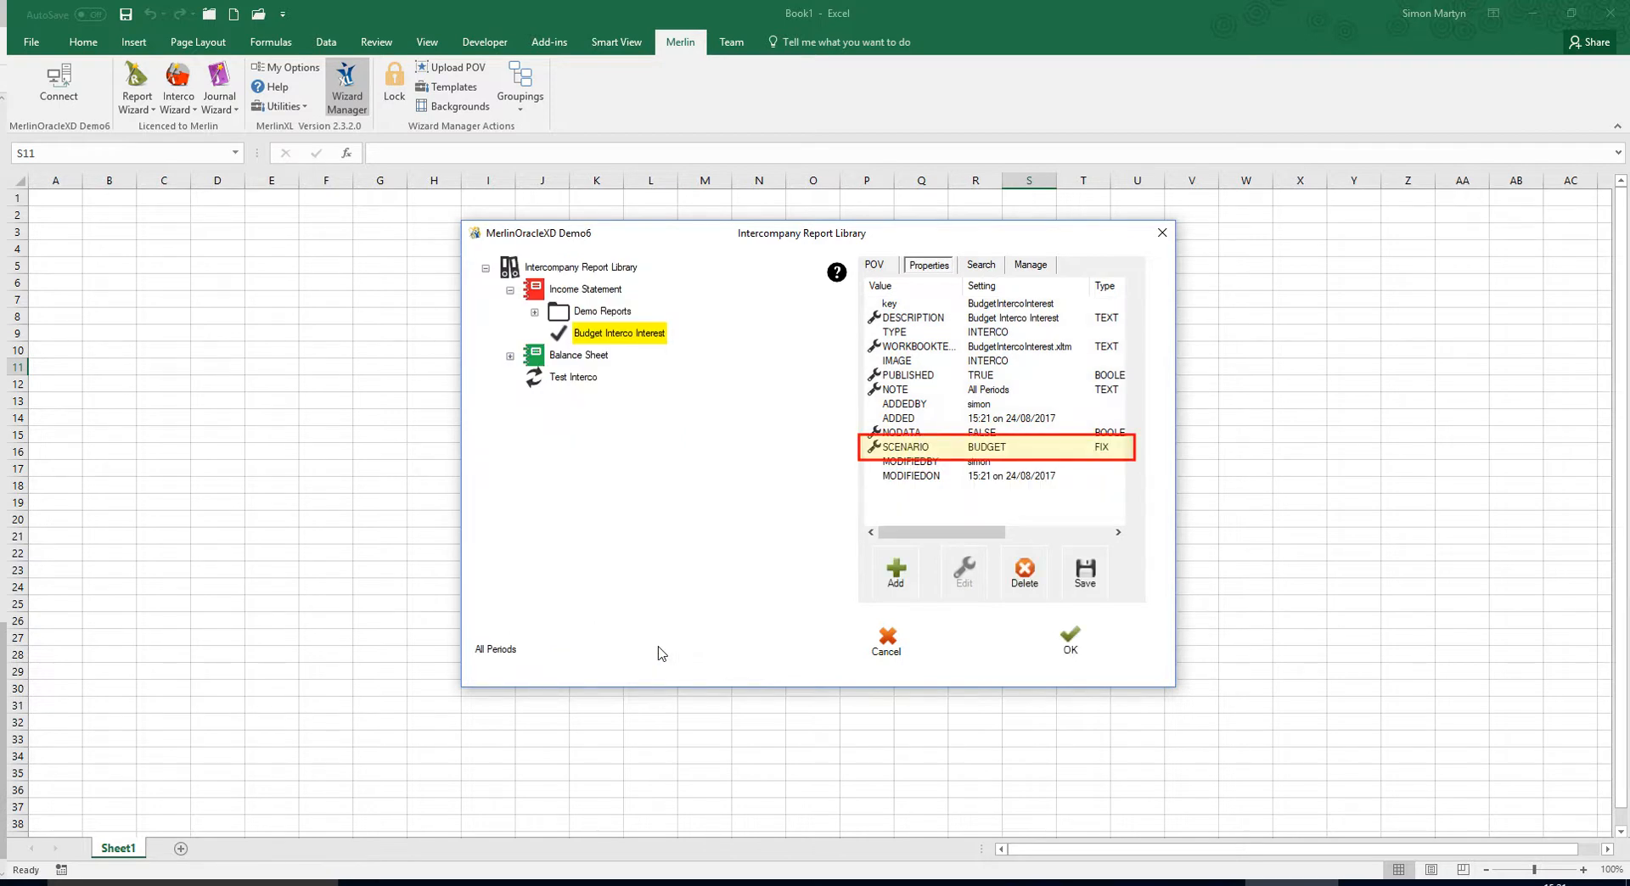
Begin another property for the Budget Interco Interest report, for the PERIOD dimension with the TOP option.
click(902, 578)
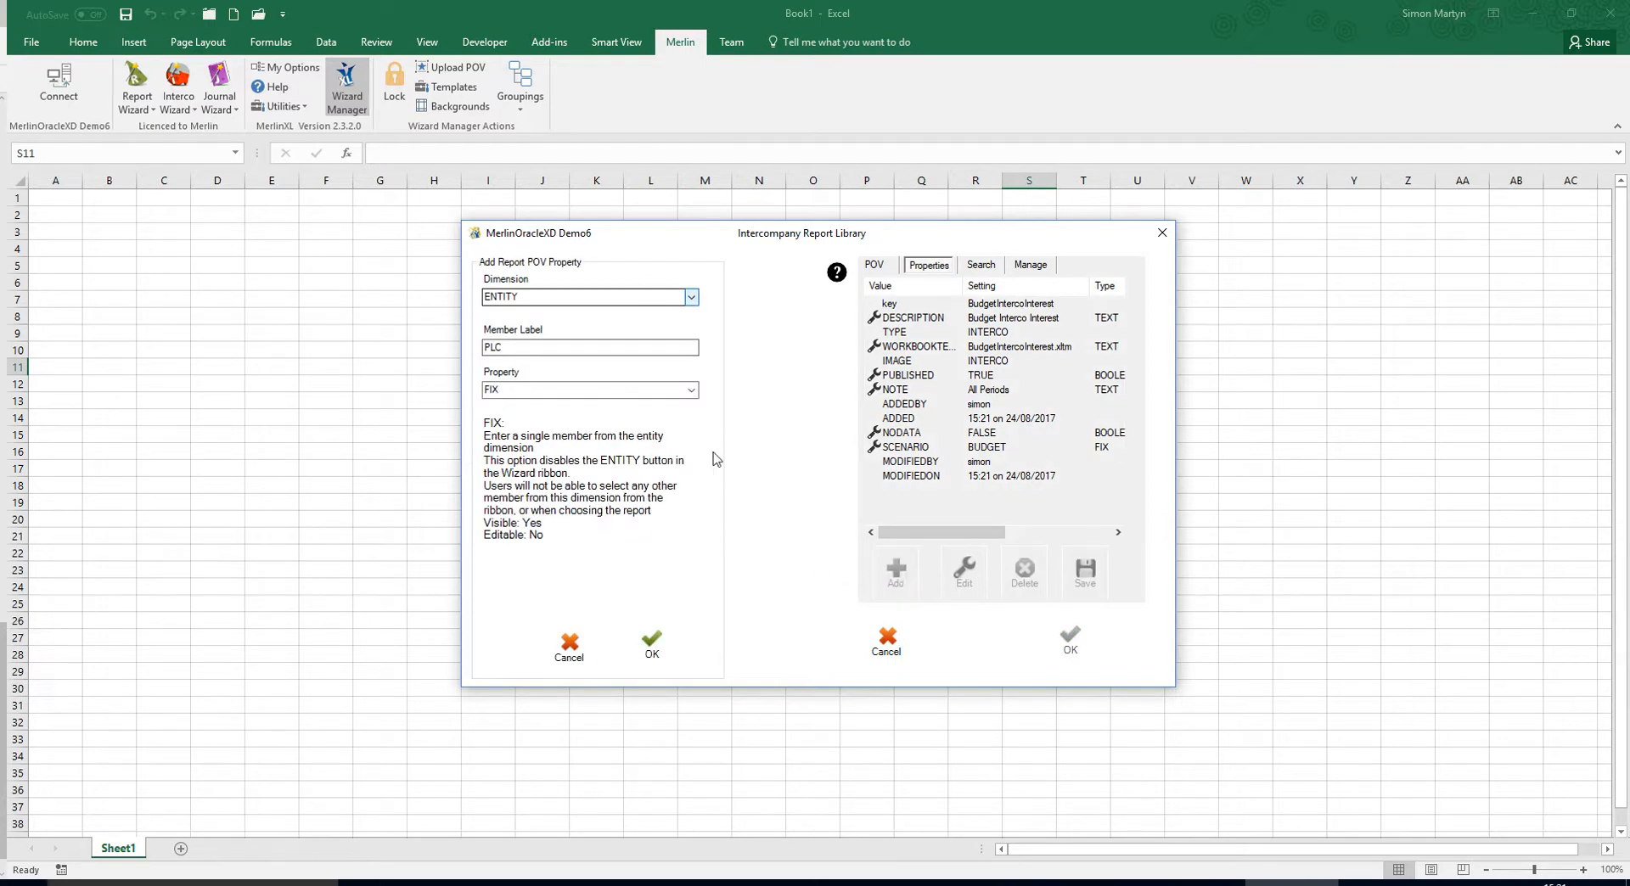
click(690, 299)
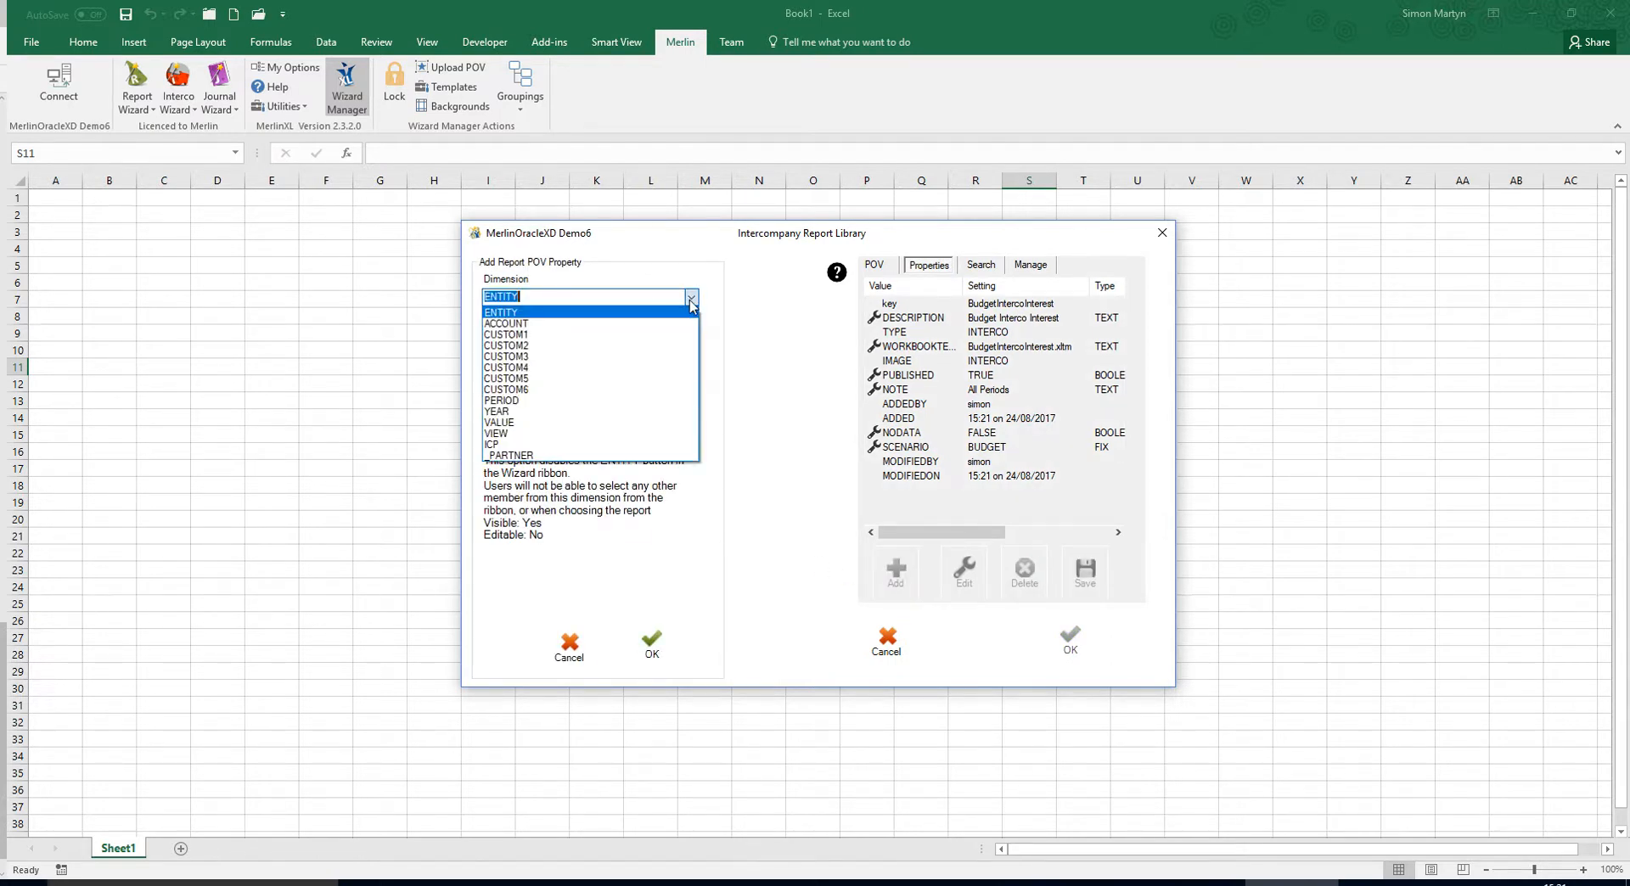
click(534, 399)
click(692, 391)
click(568, 459)
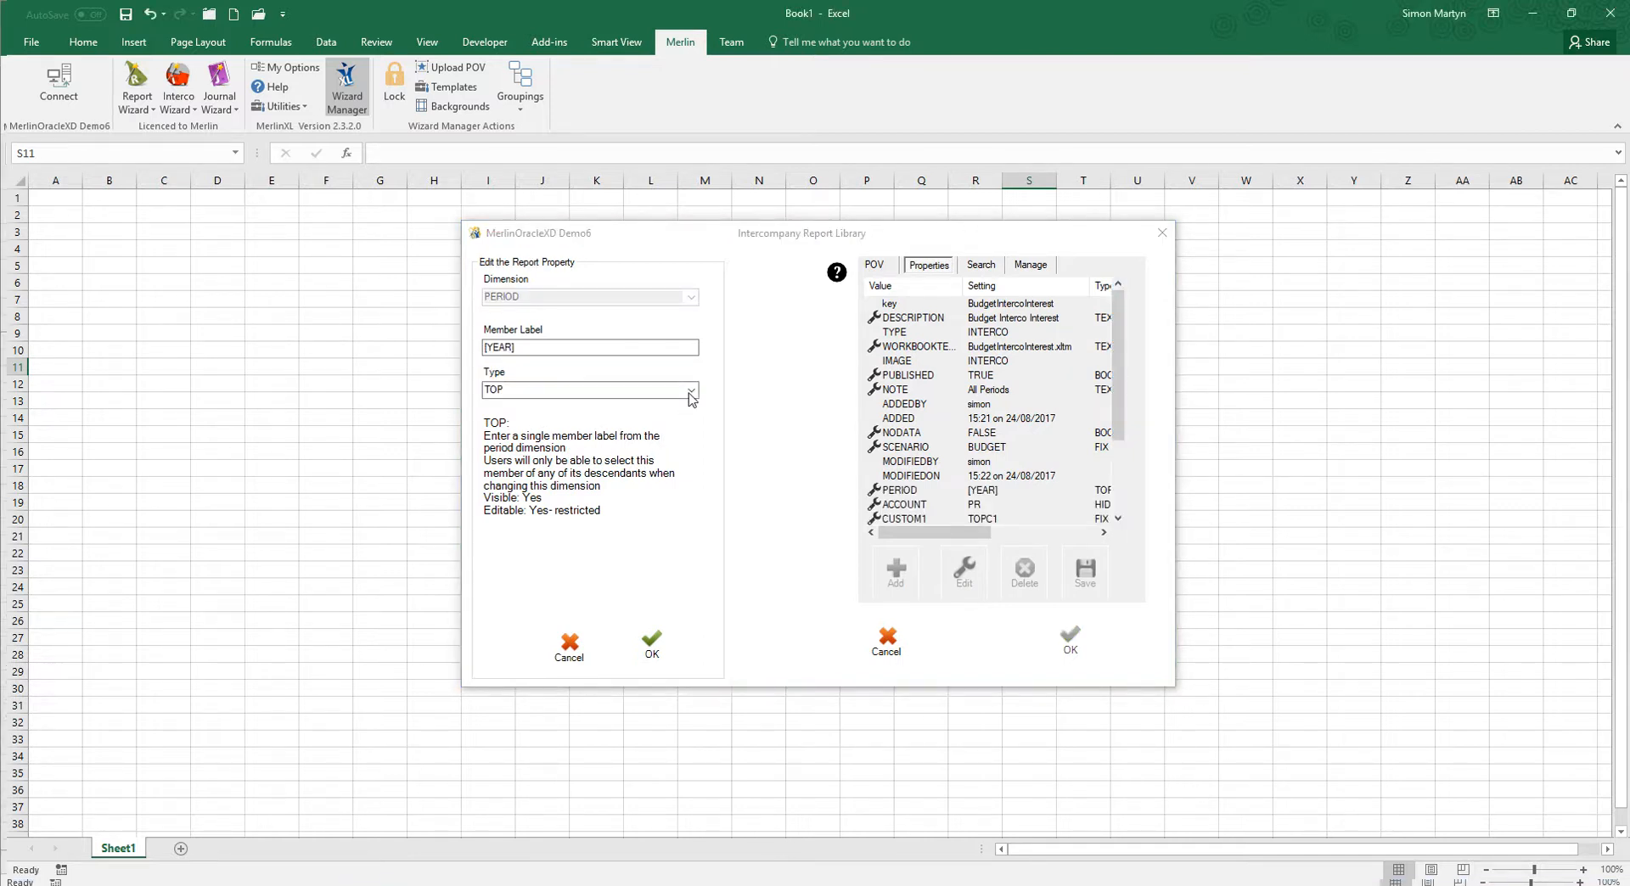
Switch the PERIOD property's type to SET and back to TOP.
click(693, 392)
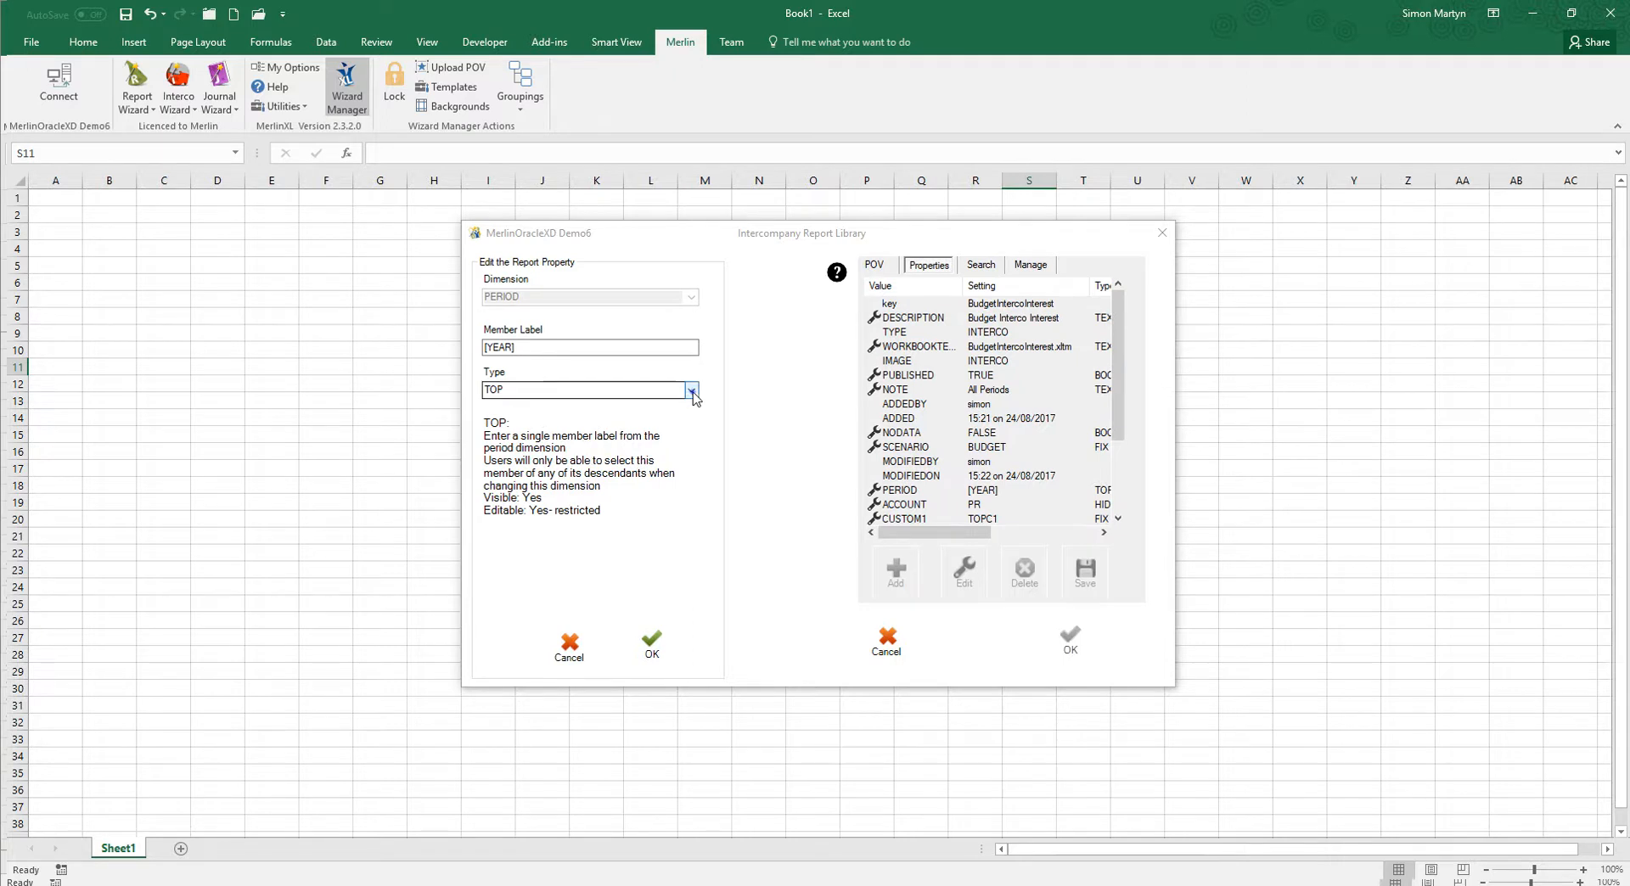
click(652, 415)
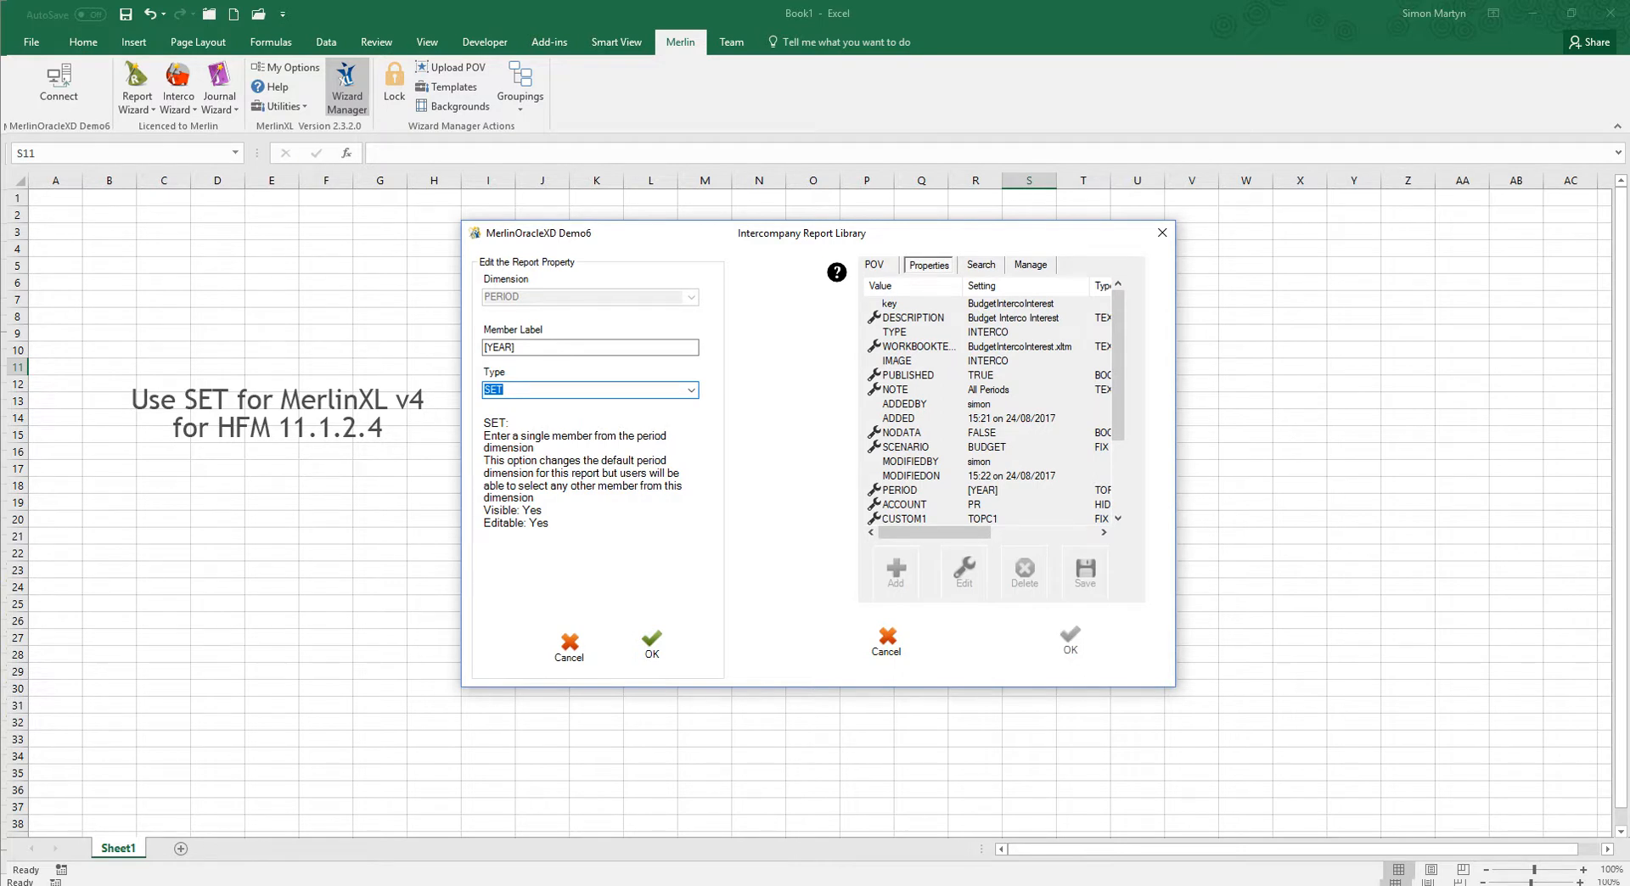
click(692, 390)
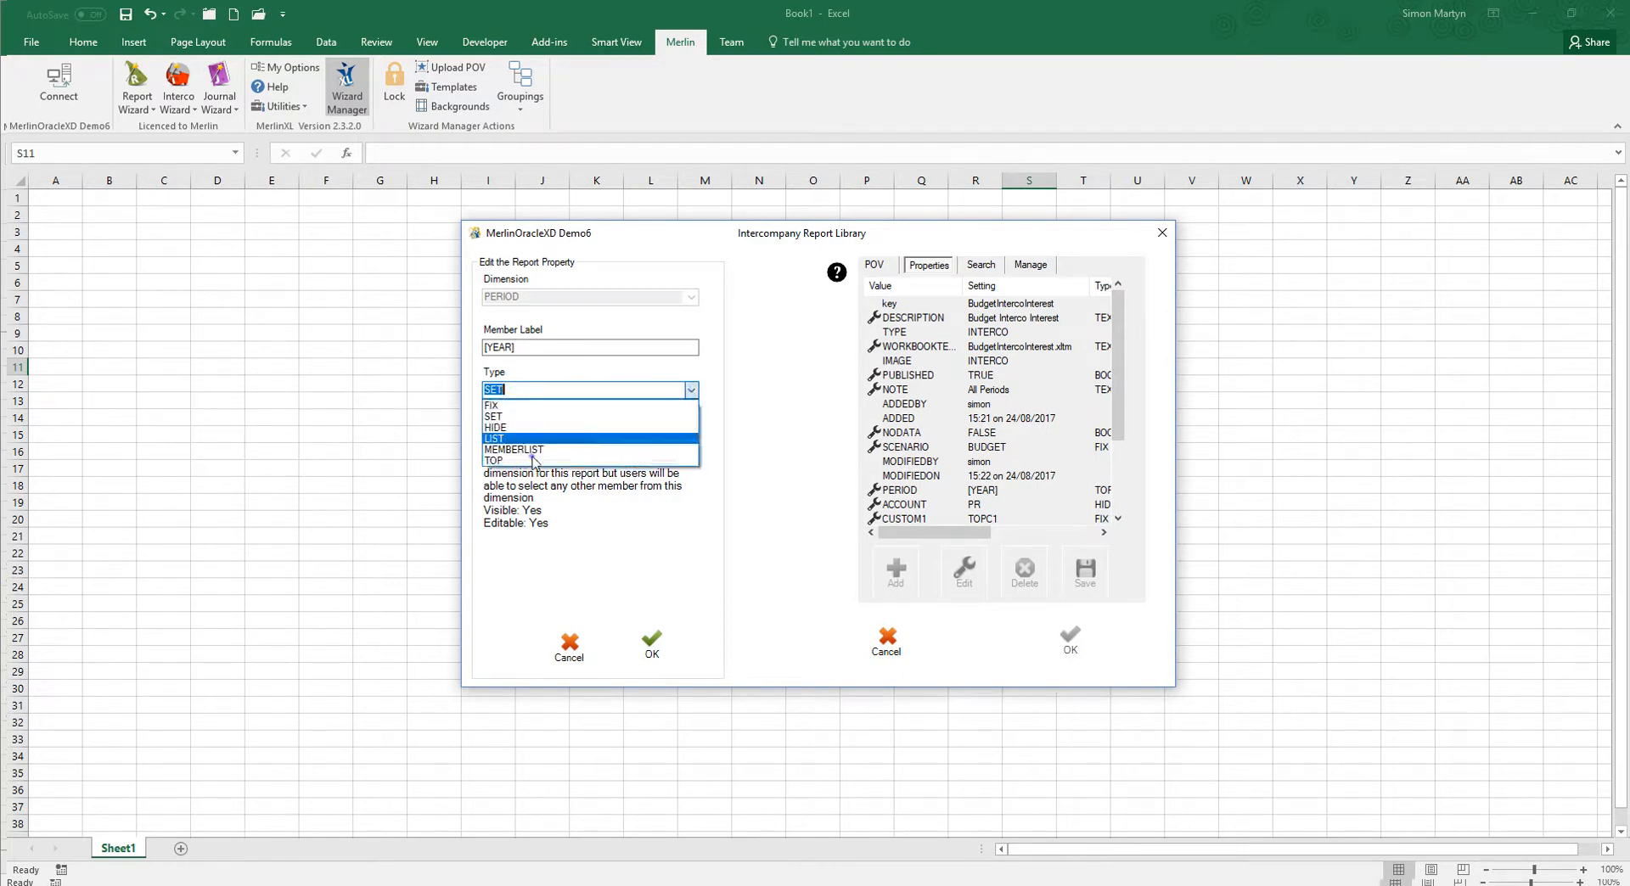
click(534, 462)
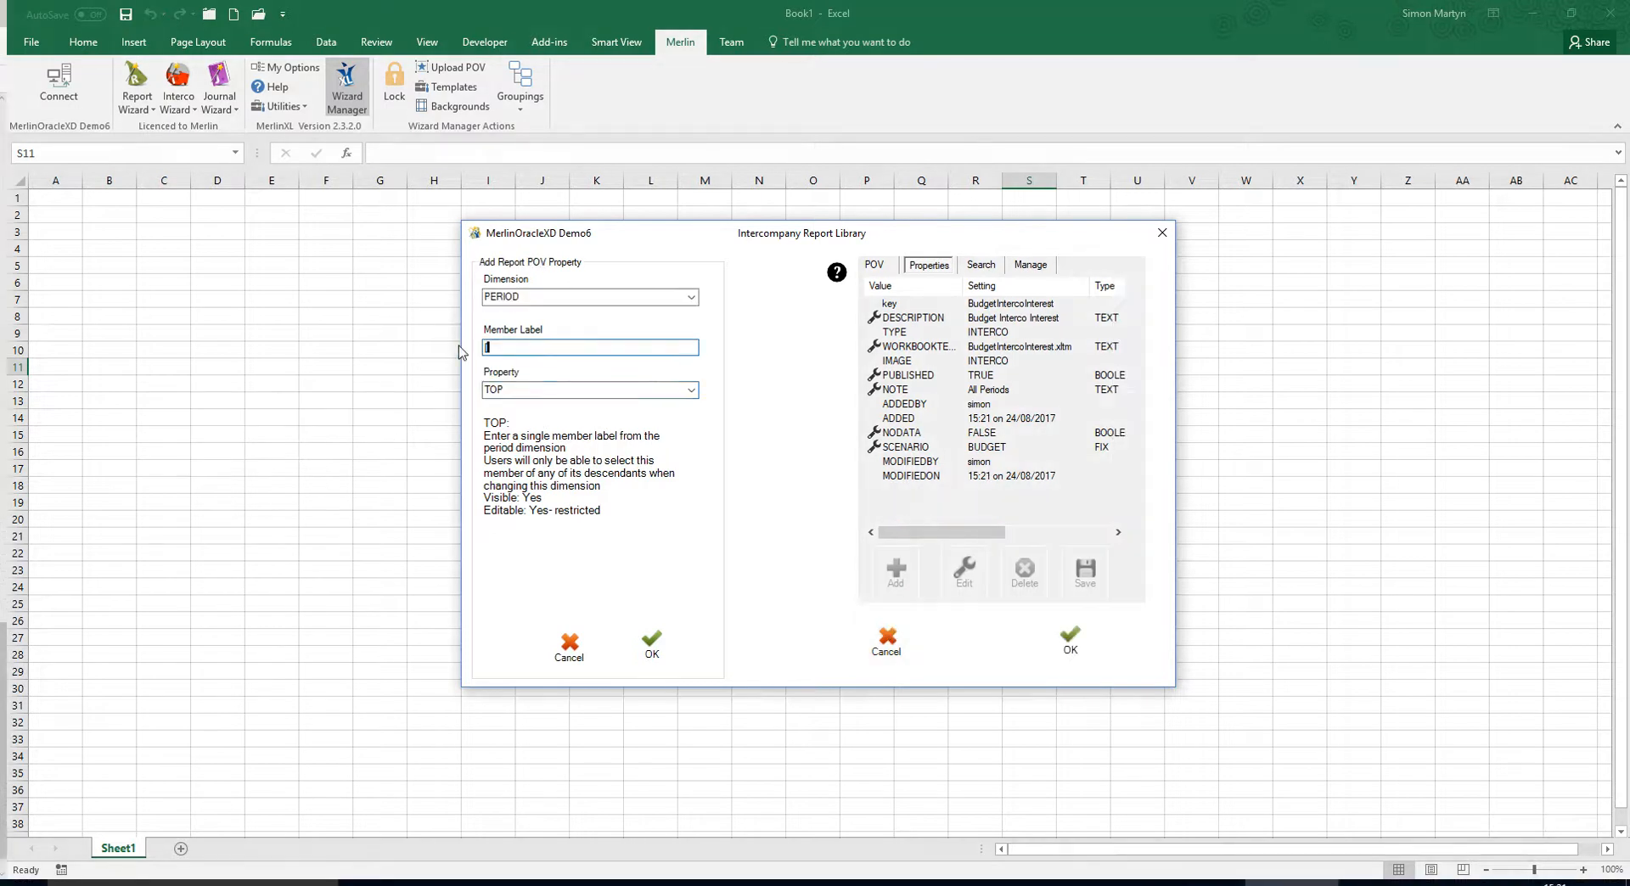
Set the PERIOD property's member label to [YEAR] and add it to the report.
text([YEAR])
click(659, 638)
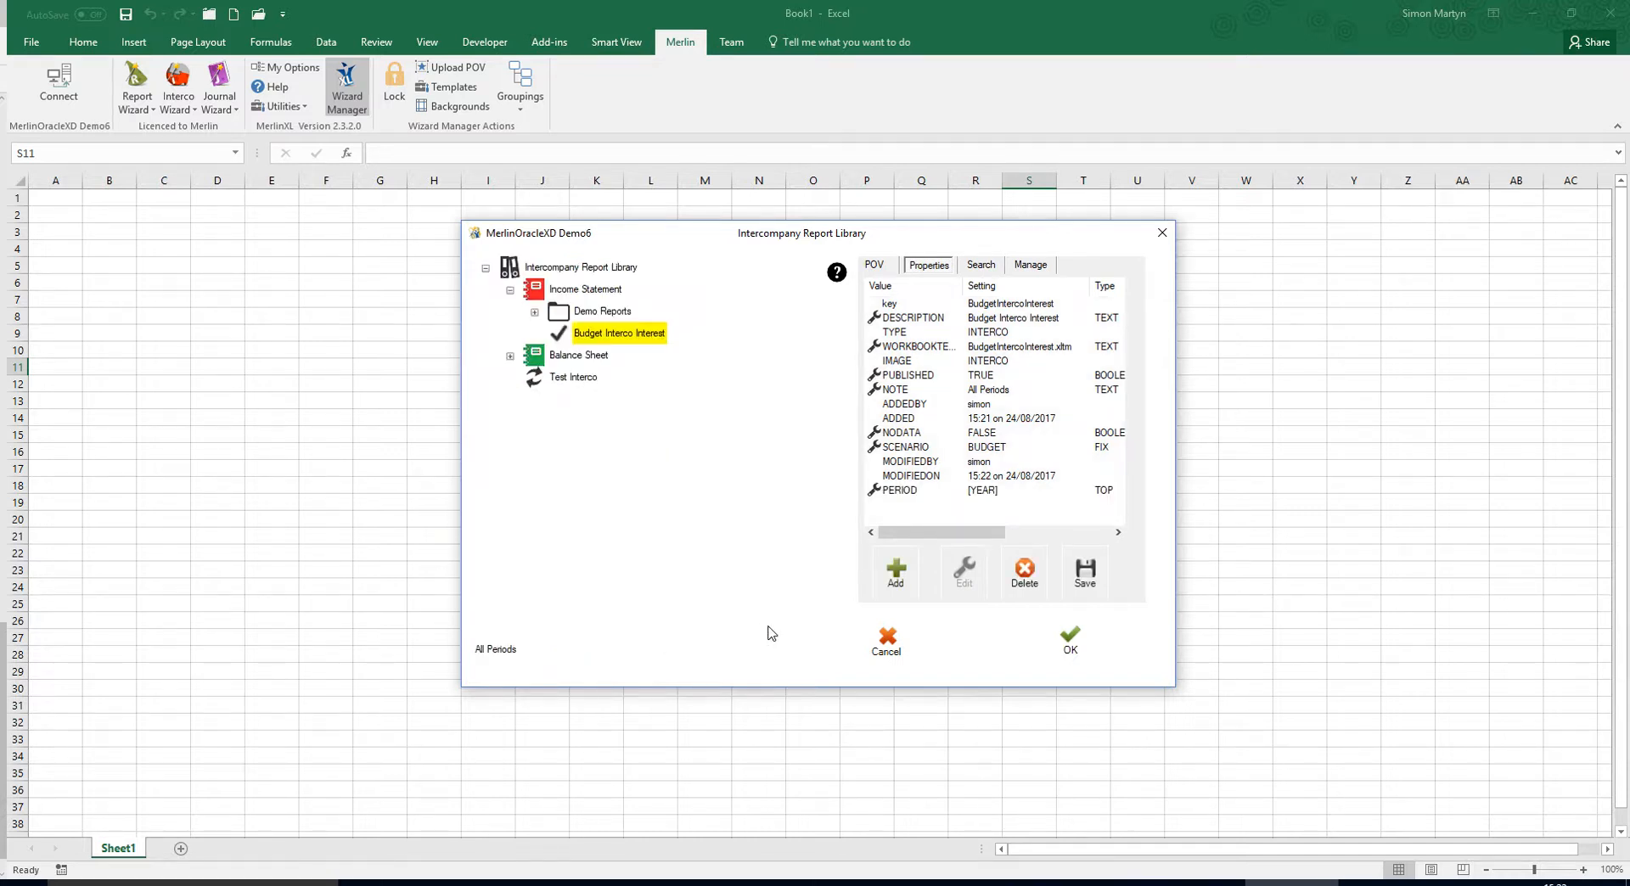
Add a property to the Budget Interco Interest report that hides the ACCOUNT dimension with the member label PR.
click(895, 573)
click(692, 297)
click(660, 328)
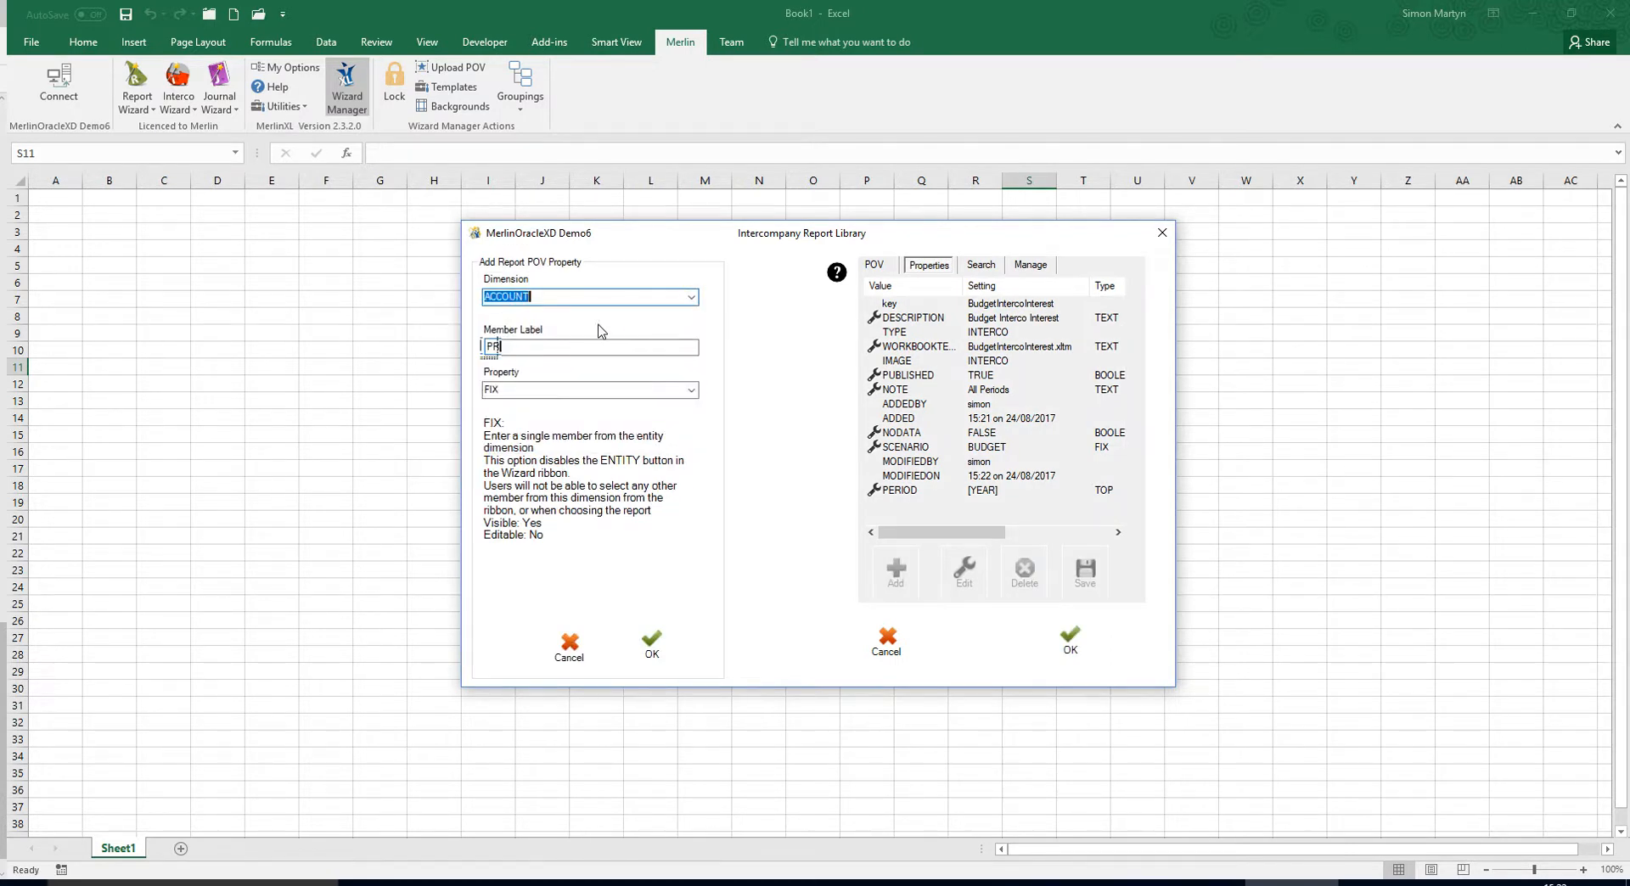
click(479, 345)
key(Tab)
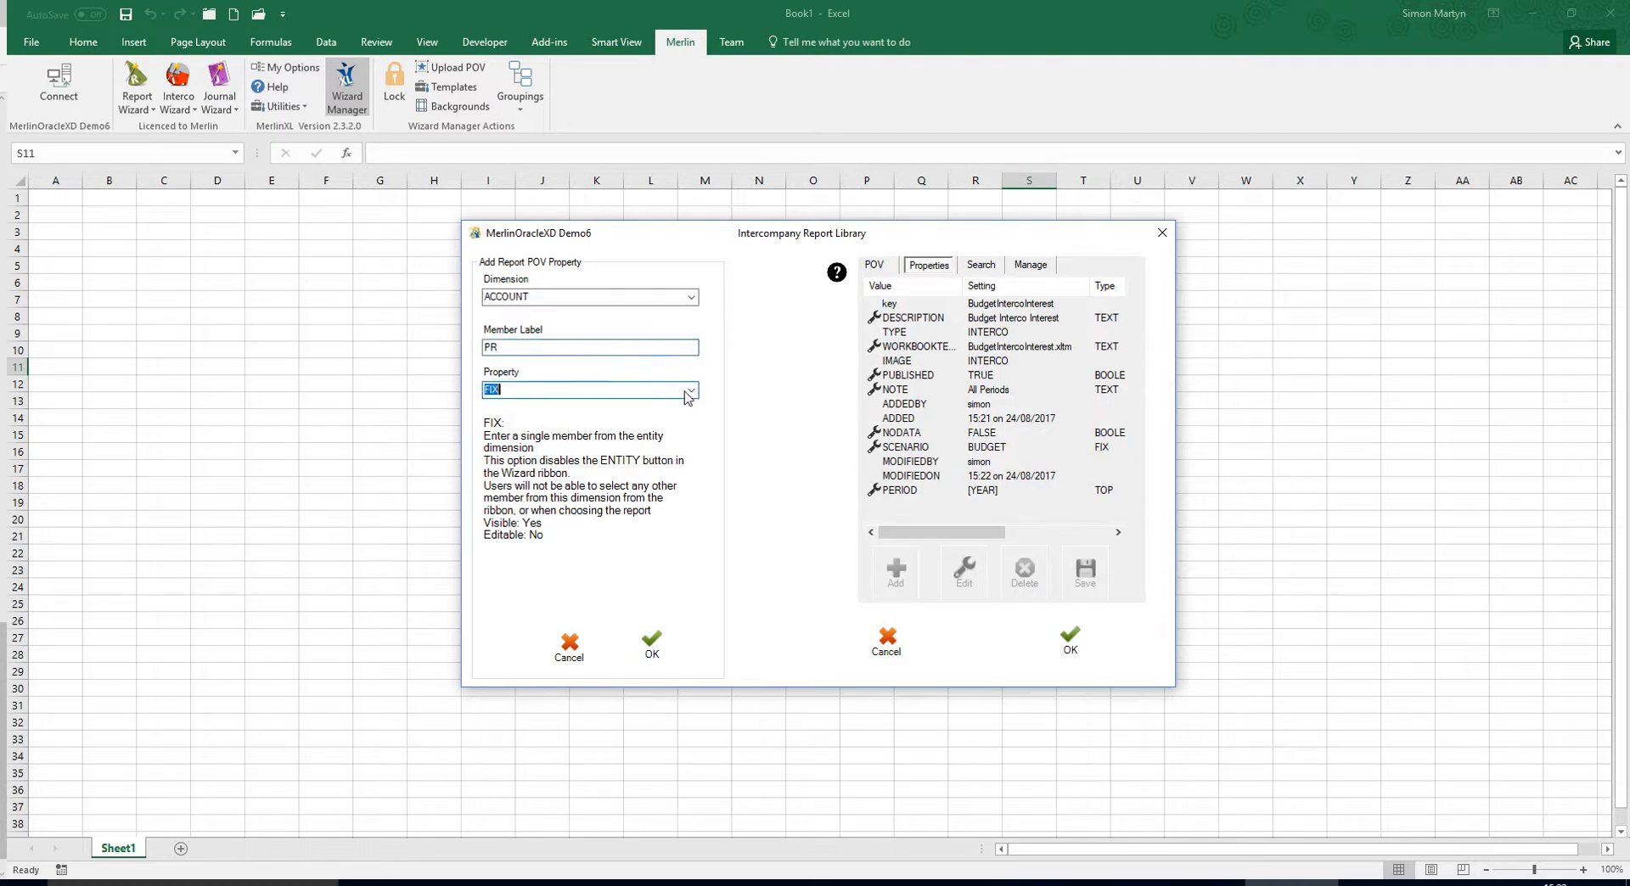
click(691, 390)
click(608, 427)
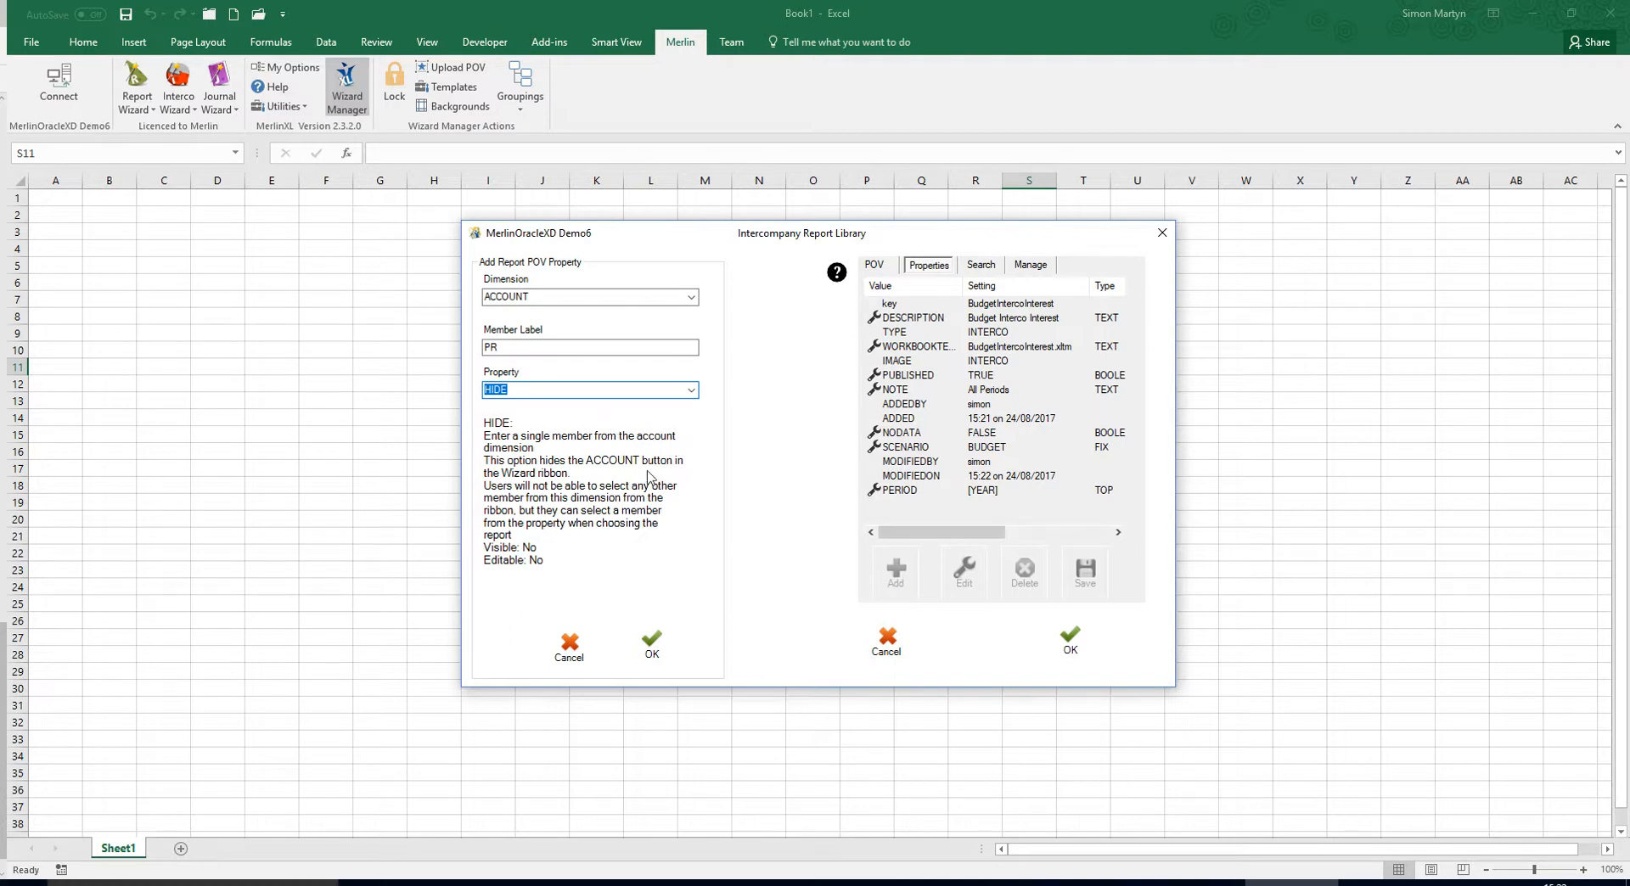
click(652, 643)
Add FIX properties to the report that set CUSTOM1 to TOPC1 and CUSTOM2 to TOPC2.
click(891, 573)
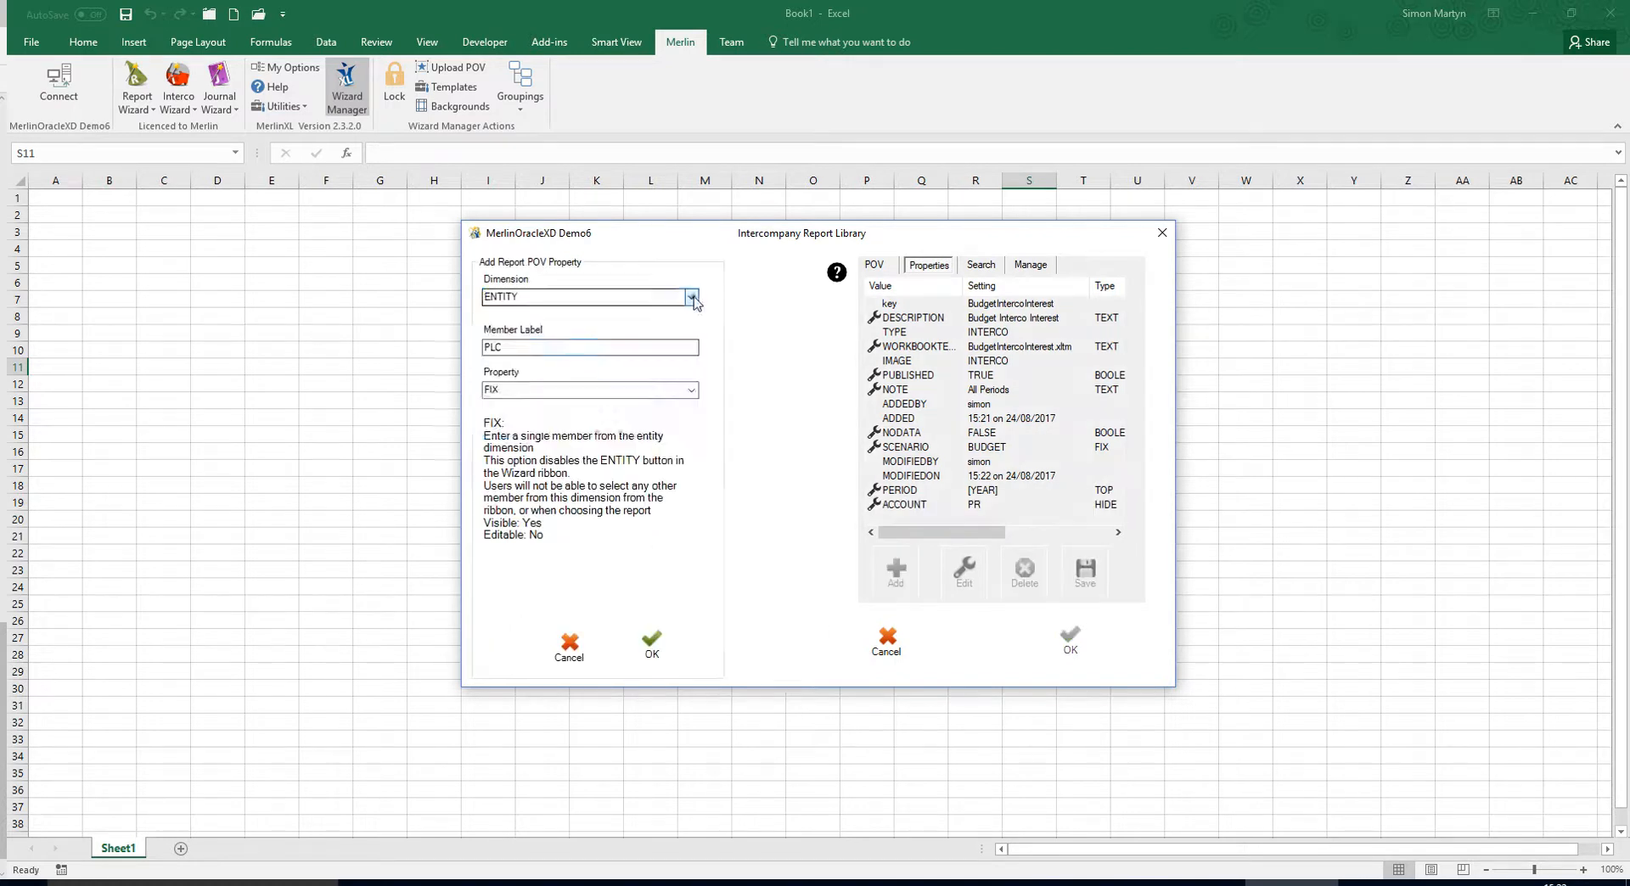
click(585, 324)
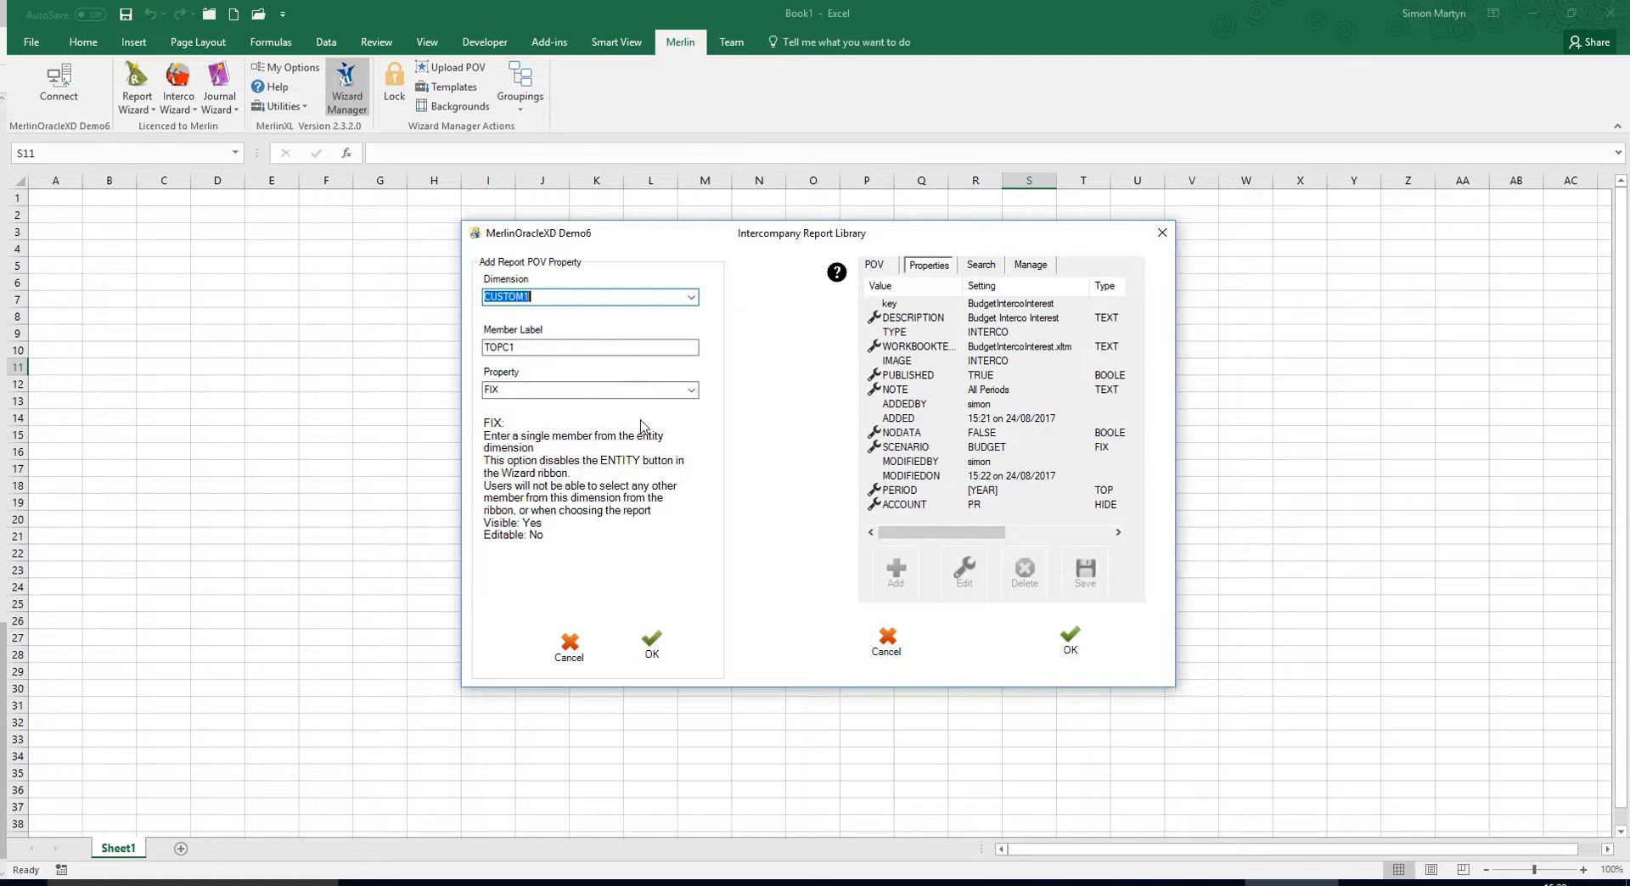
click(652, 647)
click(895, 571)
click(571, 326)
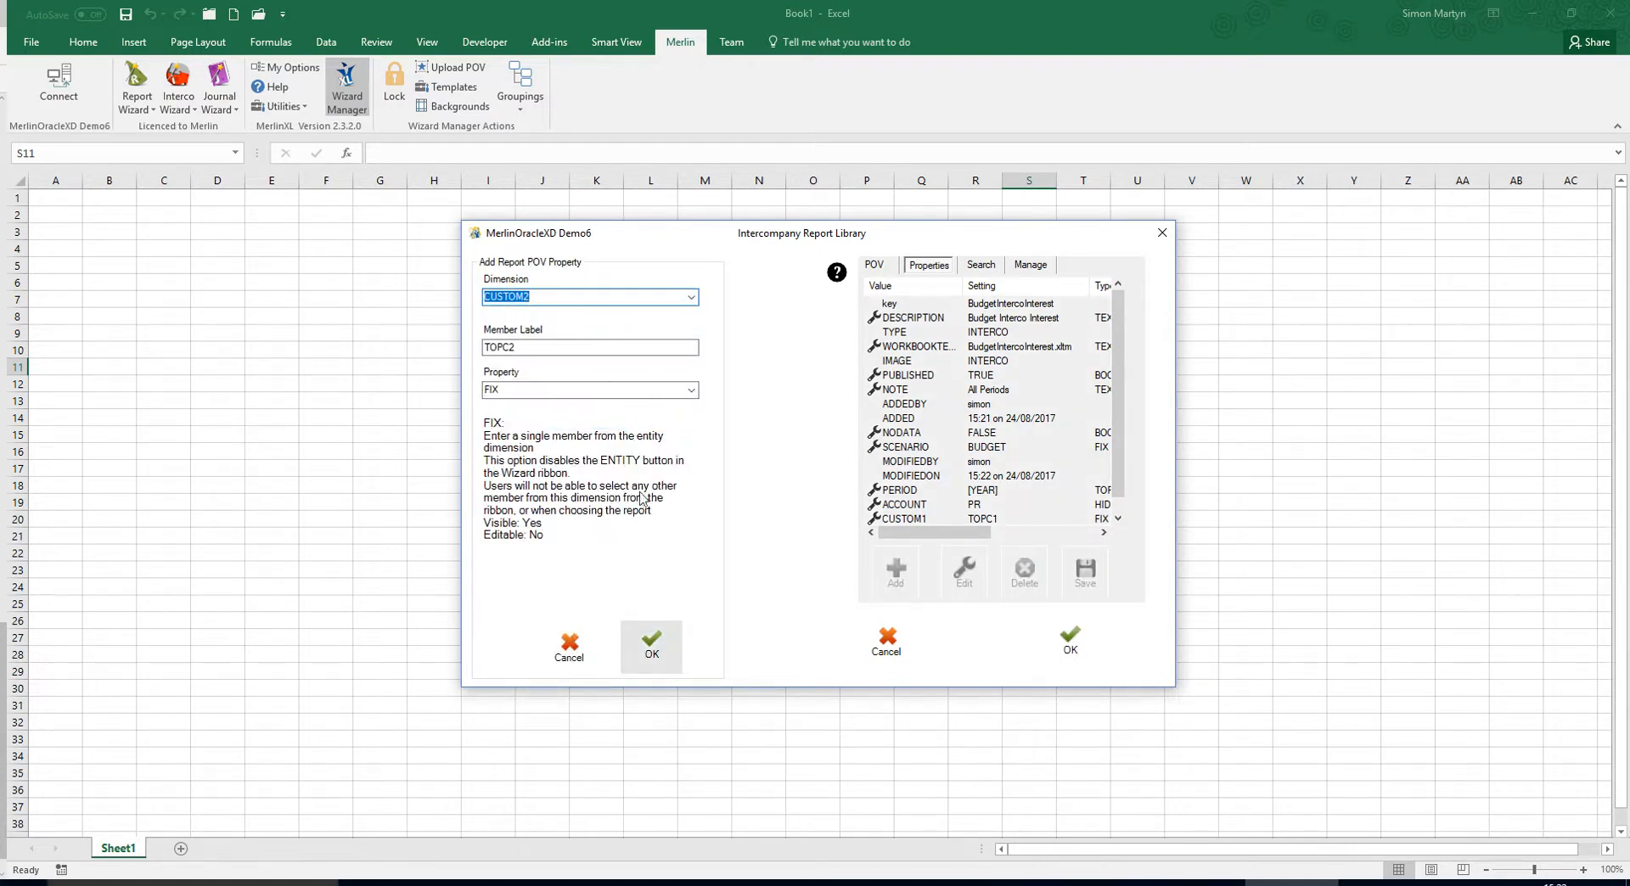
click(647, 642)
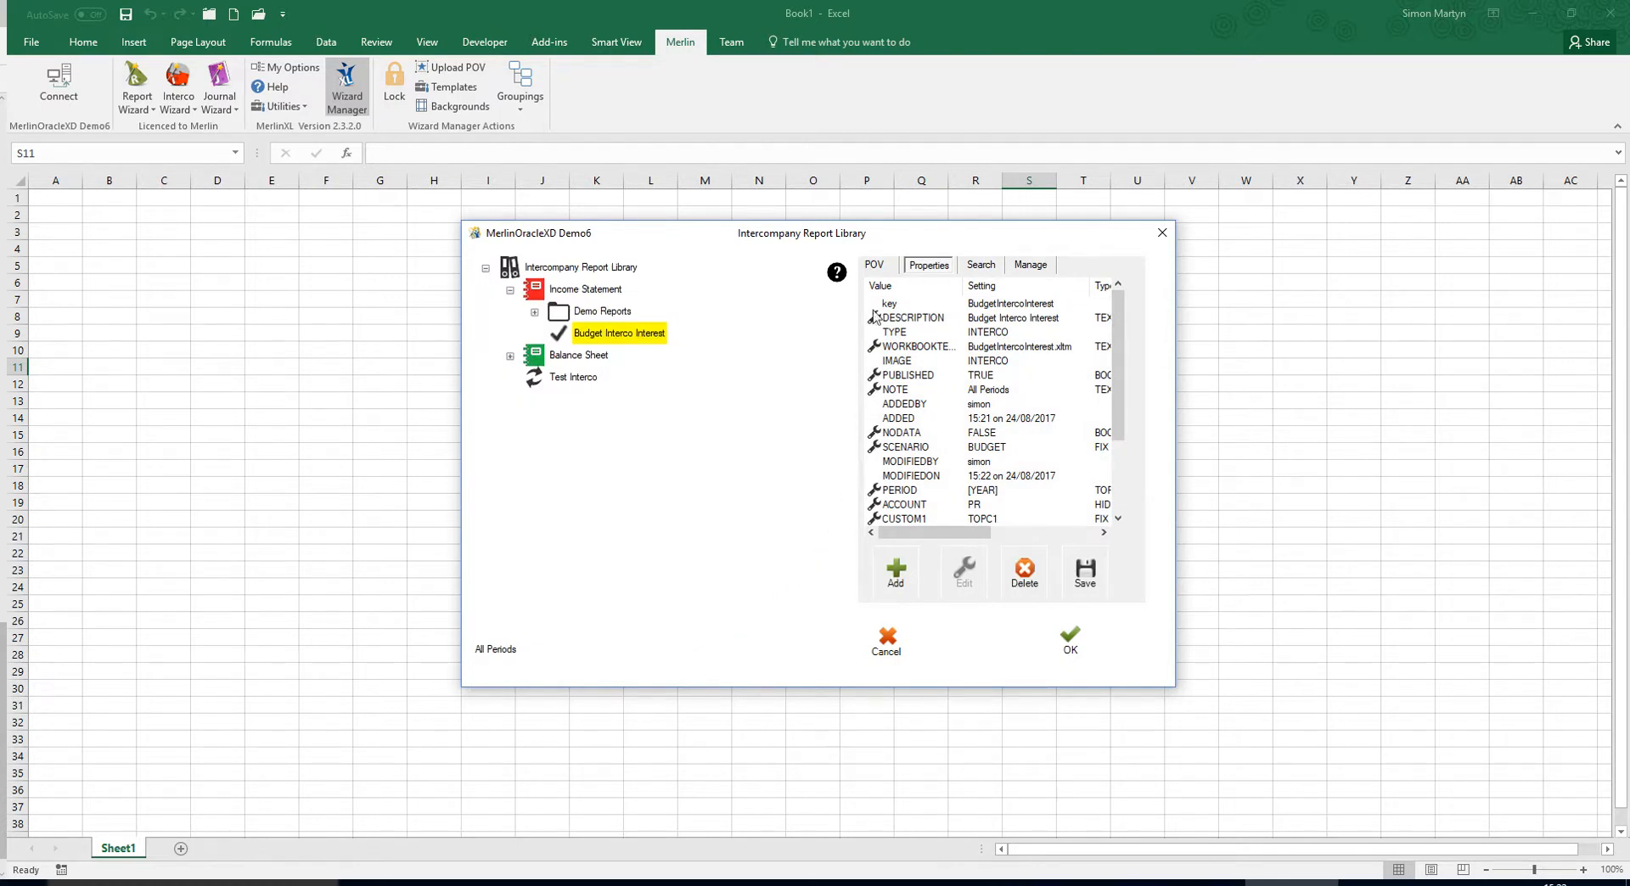
Run the Budget Interco Interest report from its library POV and show the resulting workbook's Intercompany sheet.
click(877, 268)
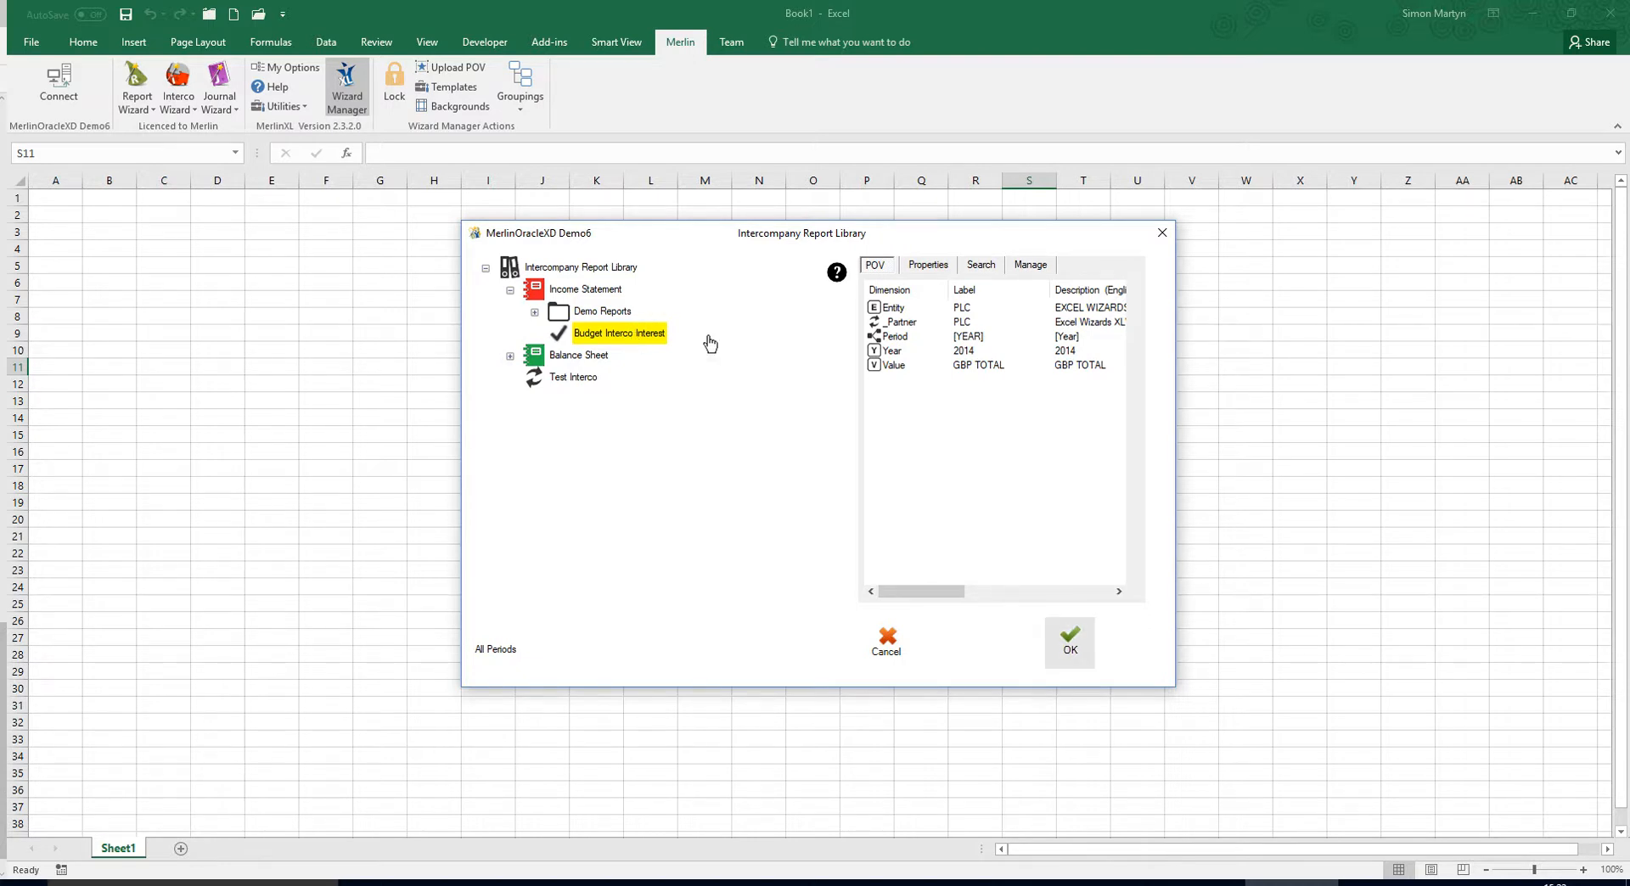
click(1071, 645)
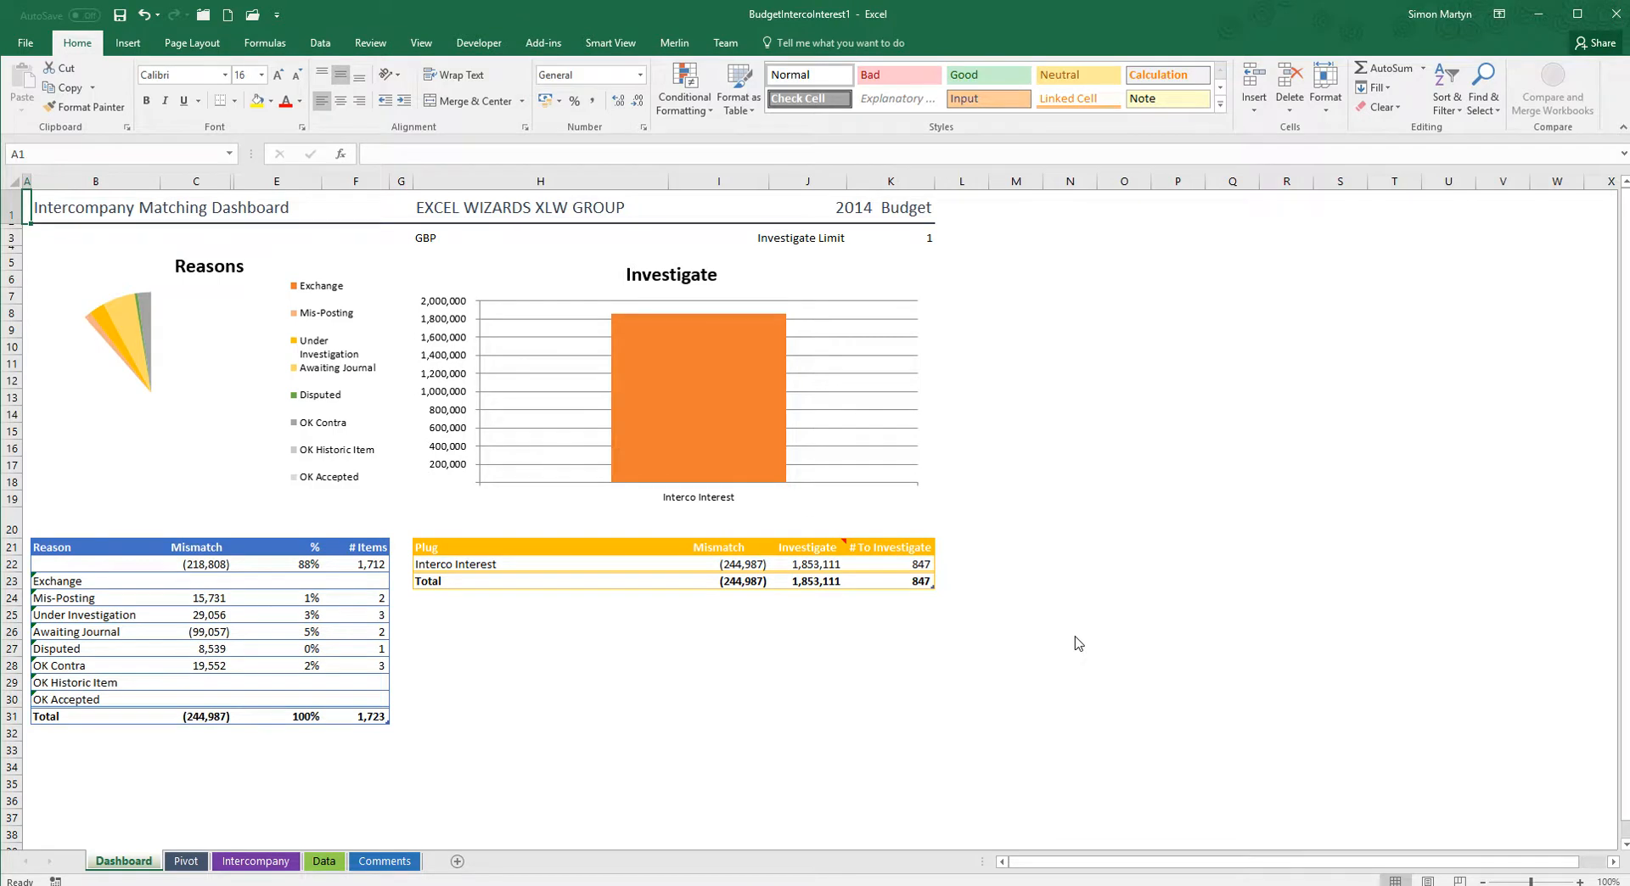
click(275, 859)
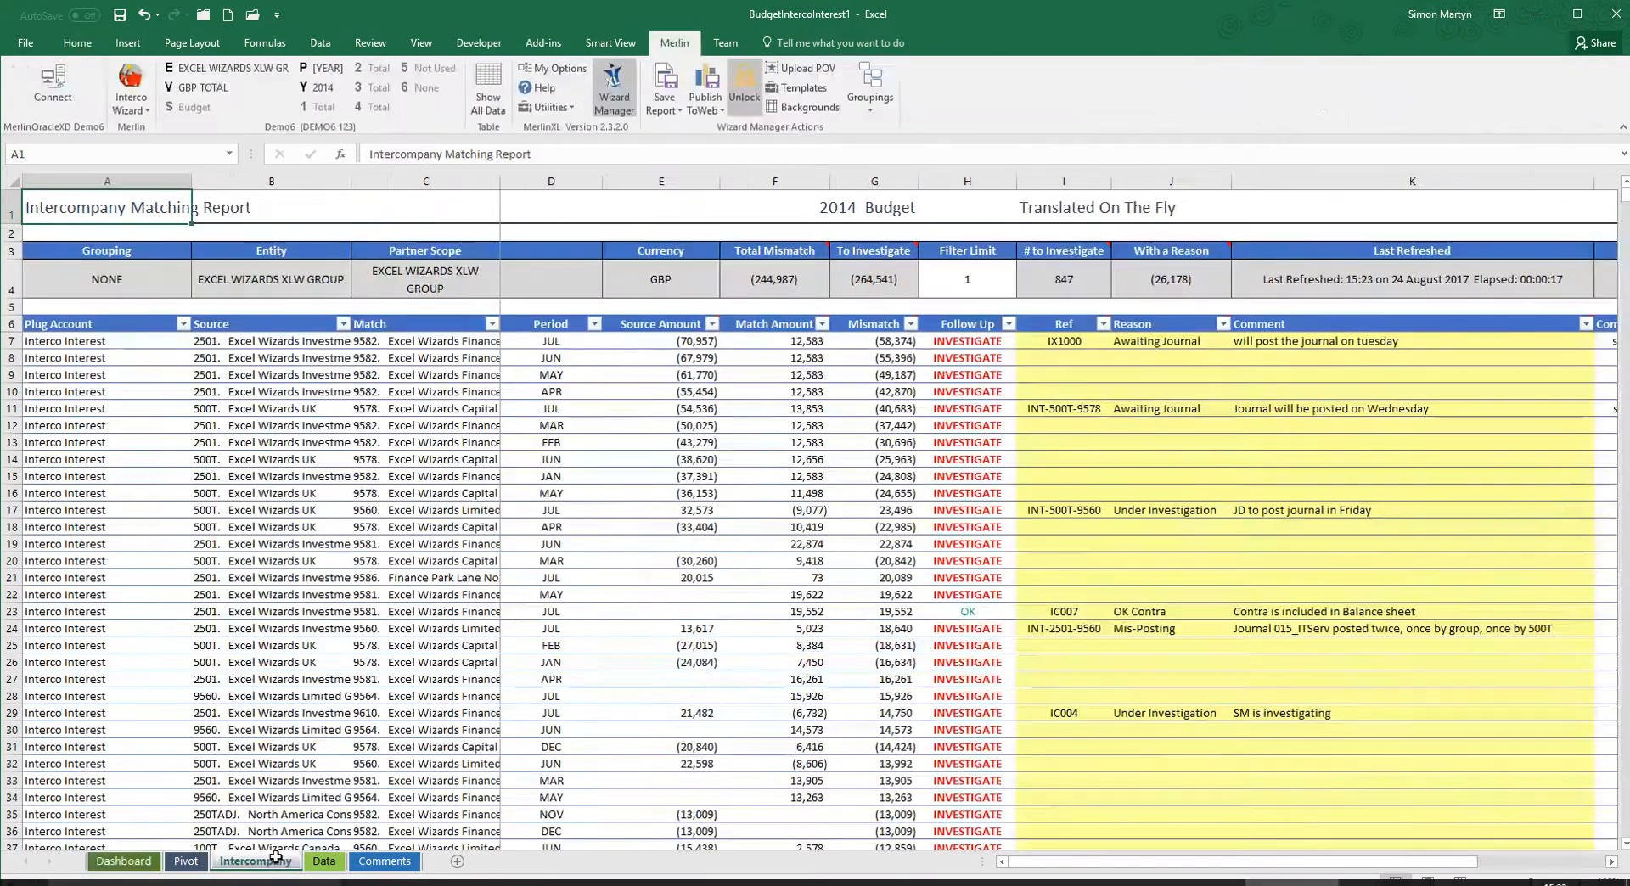